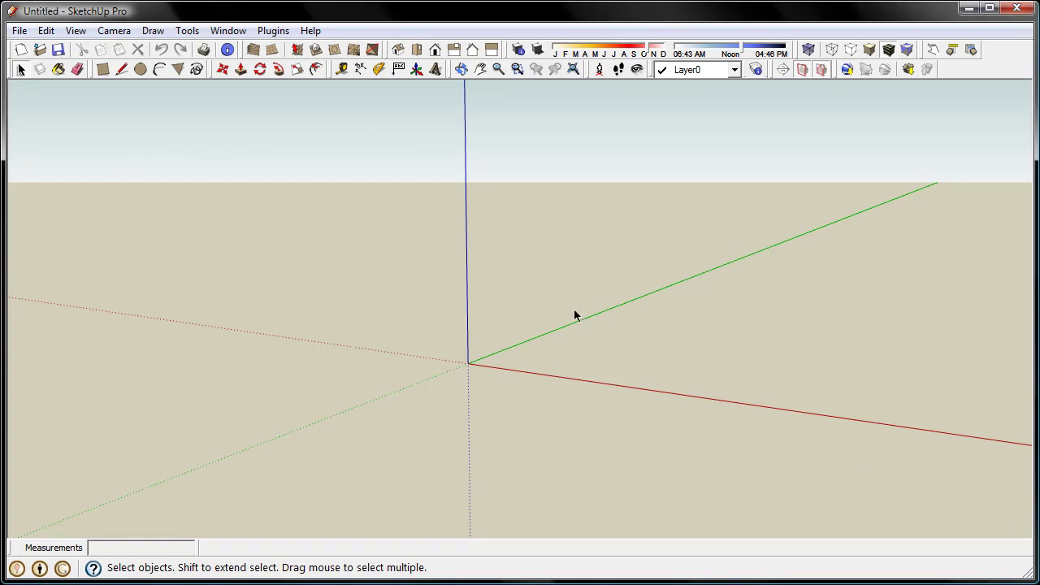
- Draw a 48-sided circle of 10' radius centred on the origin
{"action": "left_click", "coordinate": [140, 70]}
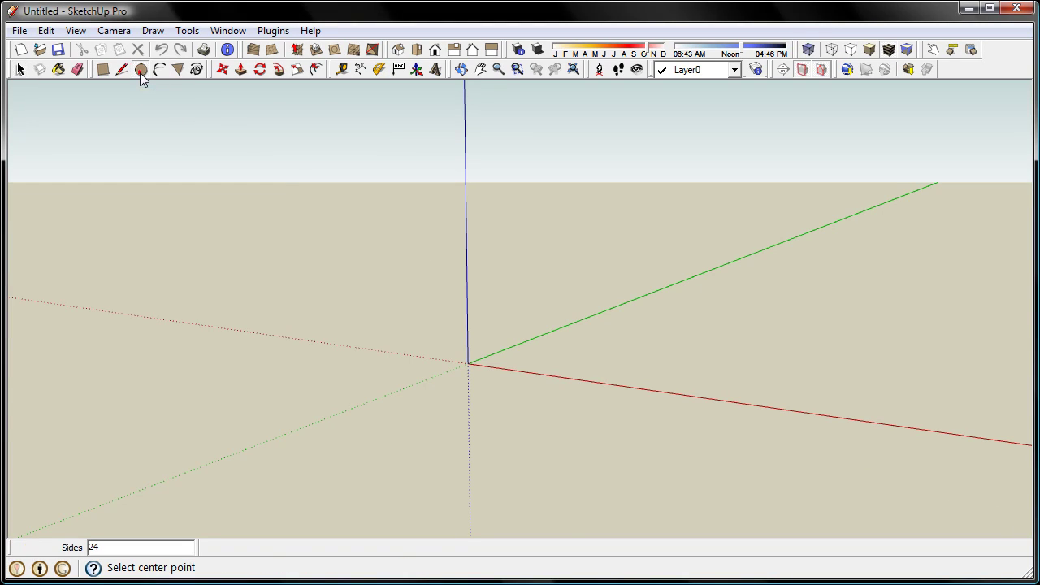
{"action": "left_click", "coordinate": [467, 363]}
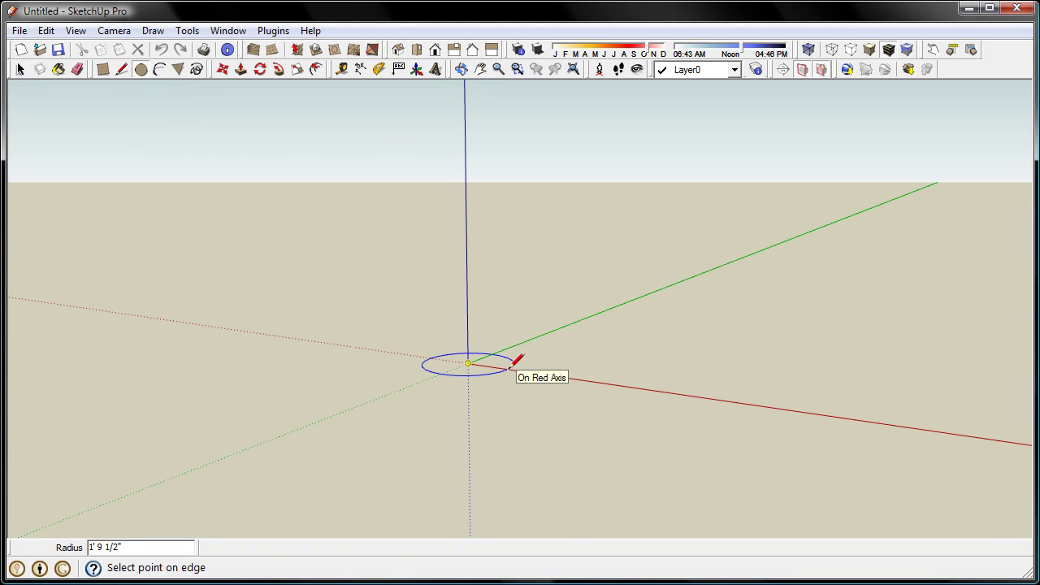
{"action": "left_click", "coordinate": [525, 362]}
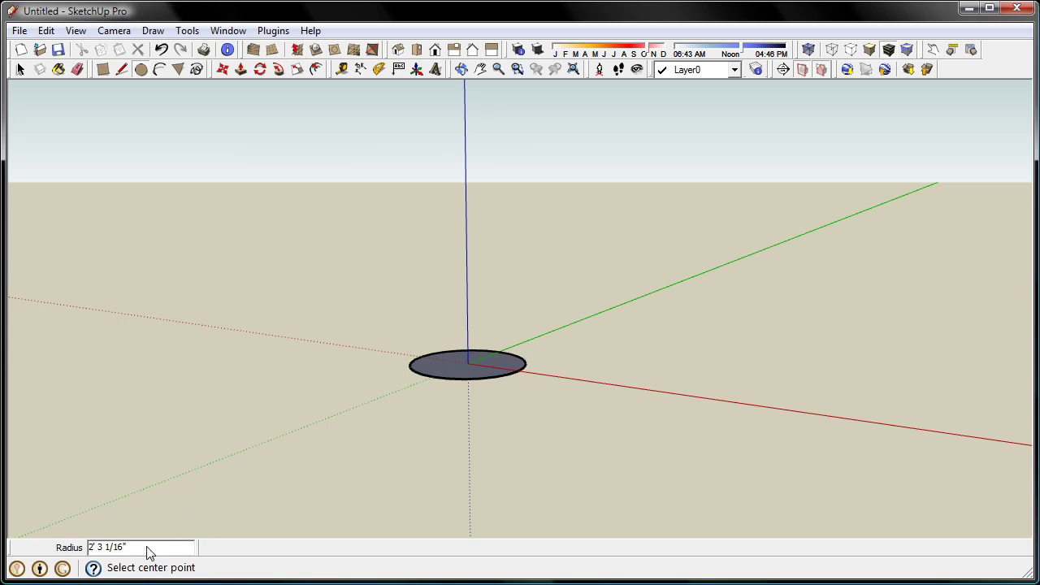
{"action": "type", "text": "48"}
{"action": "key", "text": "Return"}
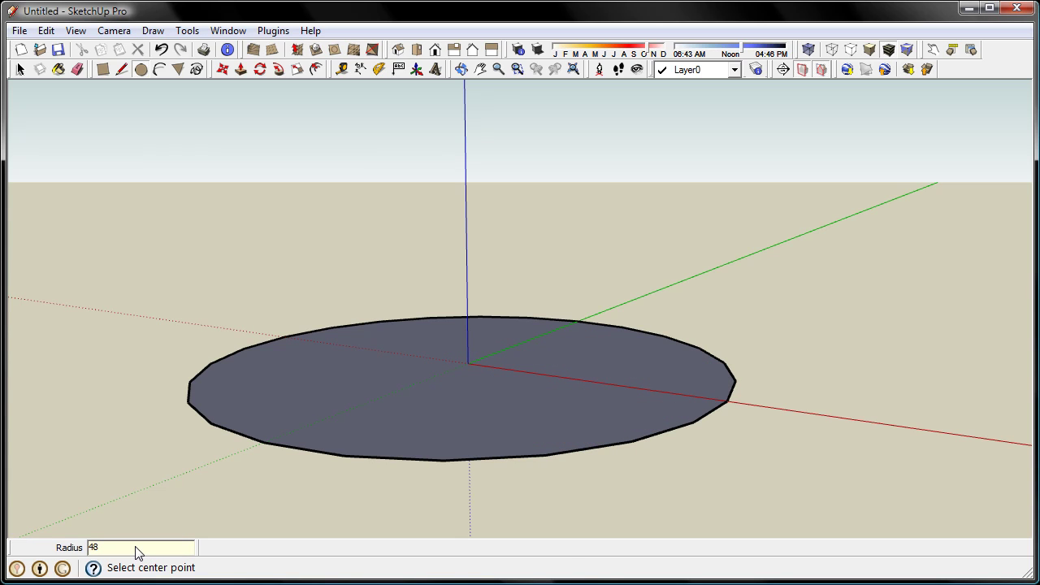
{"action": "type", "text": "s"}
{"action": "key", "text": "Return"}
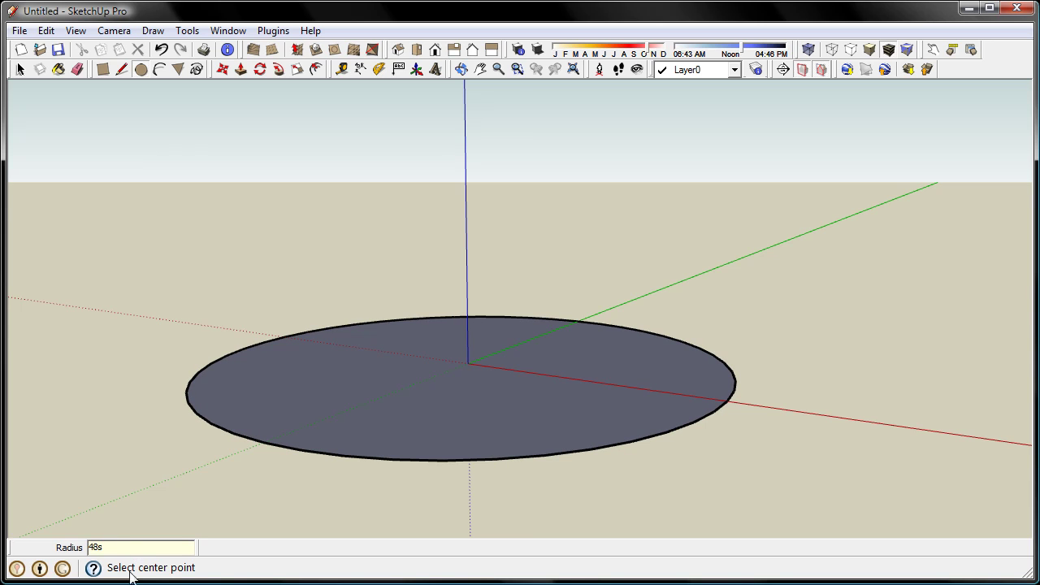
- Zoom out to frame the new circle face
{"action": "scroll", "coordinate": [169, 511], "scroll_direction": "down", "scroll_amount": 2}
{"action": "key", "text": "space"}
{"action": "scroll", "coordinate": [169, 511], "scroll_direction": "down", "scroll_amount": 2}
{"action": "scroll", "coordinate": [156, 508], "scroll_direction": "down", "scroll_amount": 1}
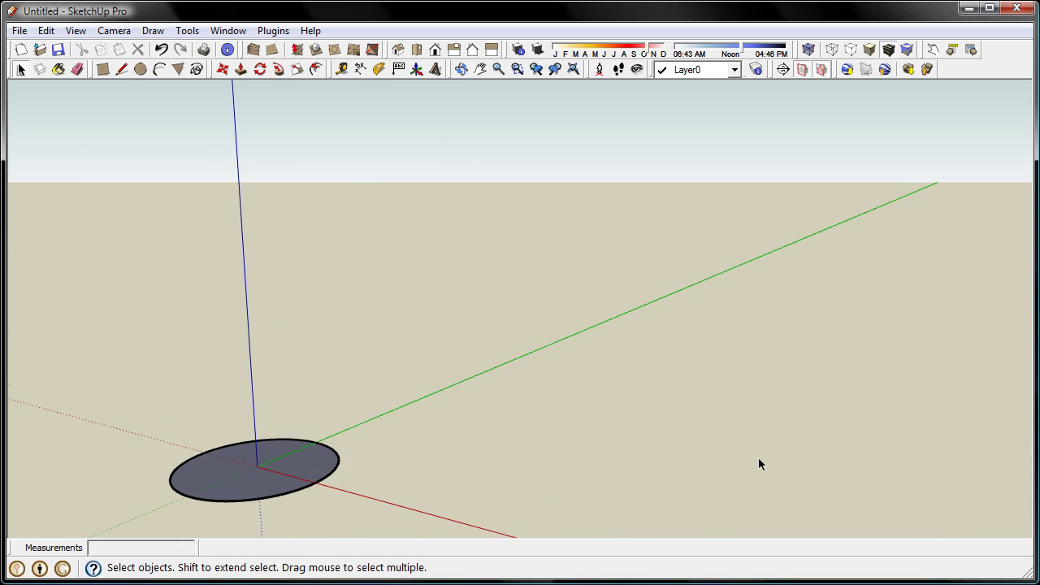
{"action": "scroll", "coordinate": [691, 471], "scroll_direction": "down", "scroll_amount": 2}
{"action": "scroll", "coordinate": [390, 536], "scroll_direction": "down", "scroll_amount": 1}
{"action": "scroll", "coordinate": [386, 528], "scroll_direction": "down", "scroll_amount": 1}
{"action": "key", "text": "p"}
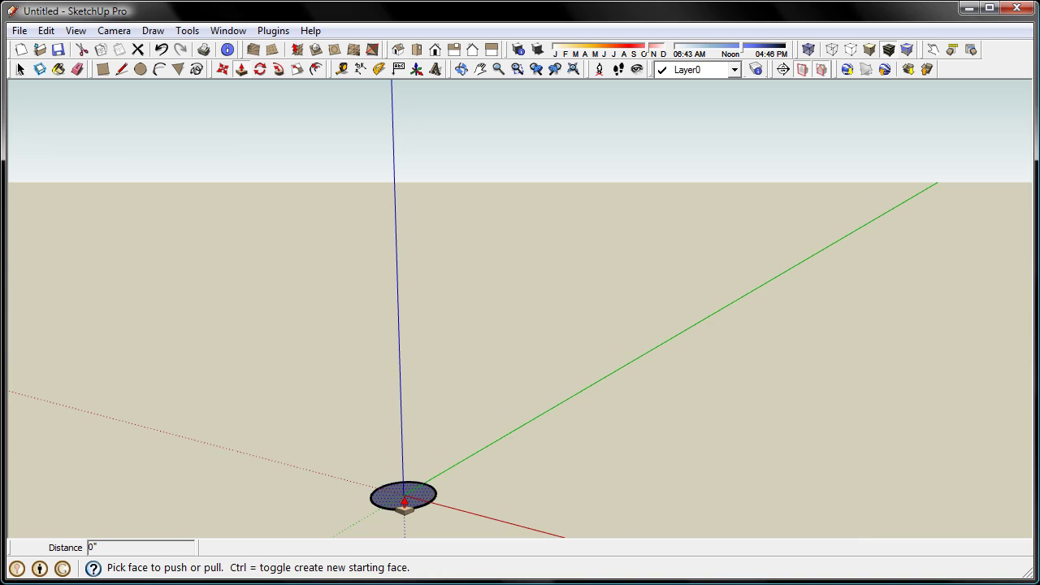
{"action": "key", "text": "space"}
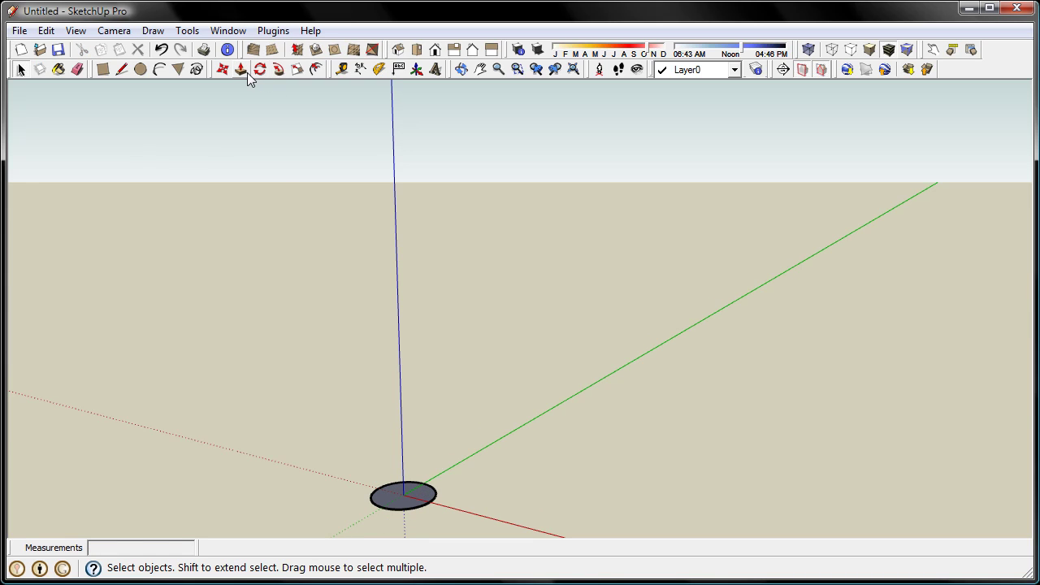
{"action": "left_click", "coordinate": [242, 71]}
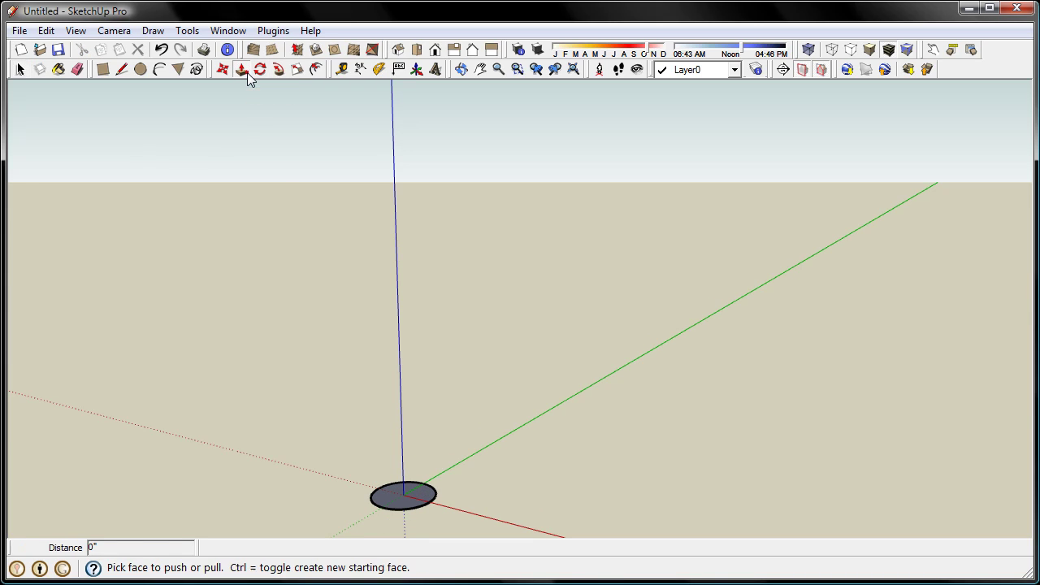
- Pull the circle face straight up into a tall solid cylinder at the origin
{"action": "left_click_drag", "start_coordinate": [396, 504], "coordinate": [398, 248]}
{"action": "key", "text": "space"}
{"action": "middle_click_drag", "start_coordinate": [241, 286], "coordinate": [540, 384]}
{"action": "scroll", "coordinate": [539, 383], "scroll_direction": "down", "scroll_amount": 3}
{"action": "left_click", "coordinate": [482, 344]}
{"action": "middle_click_drag", "start_coordinate": [527, 258], "coordinate": [465, 333]}
{"action": "scroll", "coordinate": [469, 338], "scroll_direction": "up", "scroll_amount": 2}
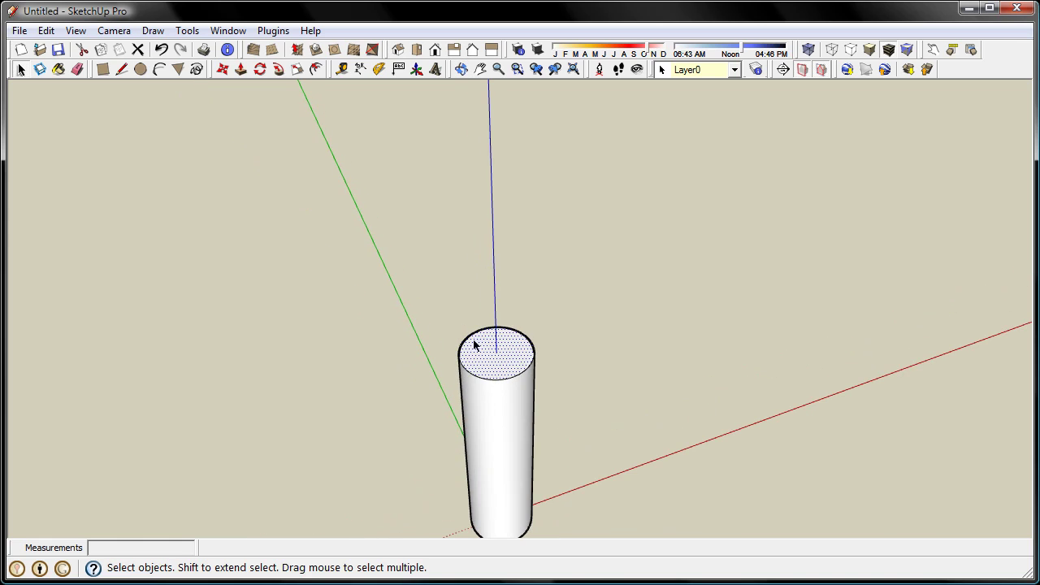
{"action": "left_click", "coordinate": [222, 69]}
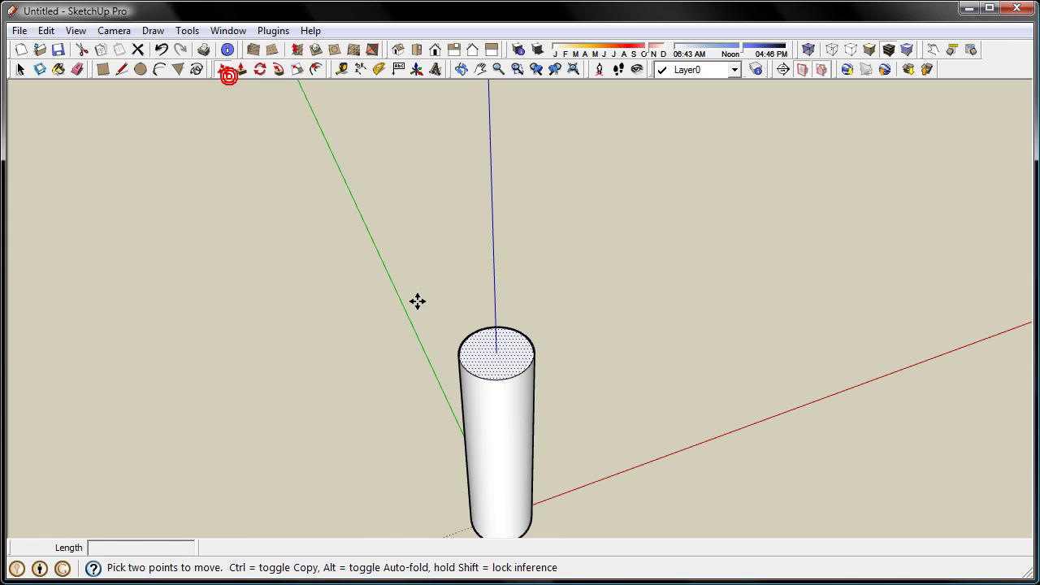
- Copy the cylinder's top circular face up the blue axis above the cylinder
{"action": "left_click", "coordinate": [484, 359]}
{"action": "key", "text": "ctrl"}
{"action": "left_click", "coordinate": [476, 240]}
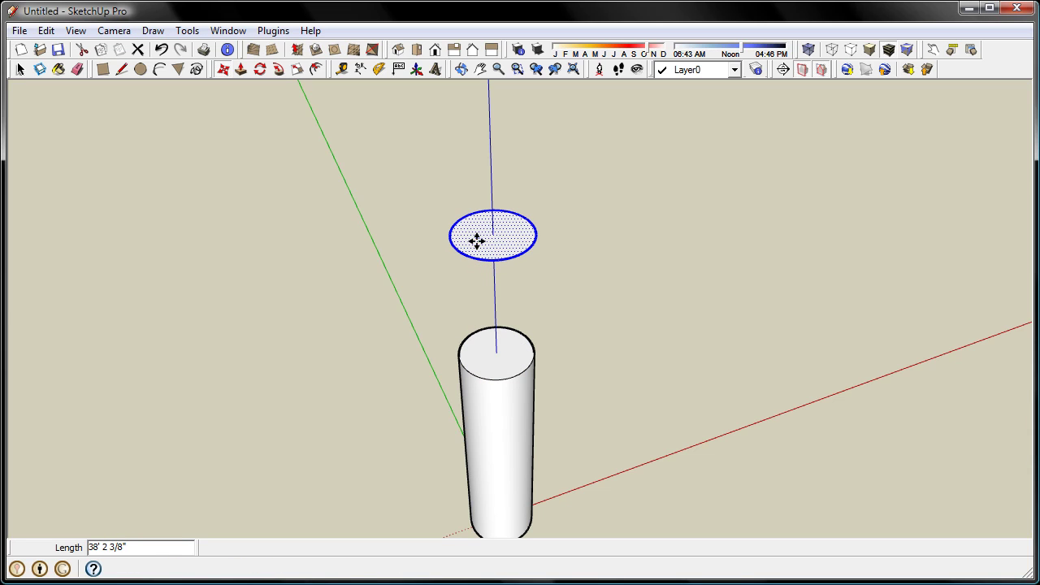
{"action": "key", "text": "space"}
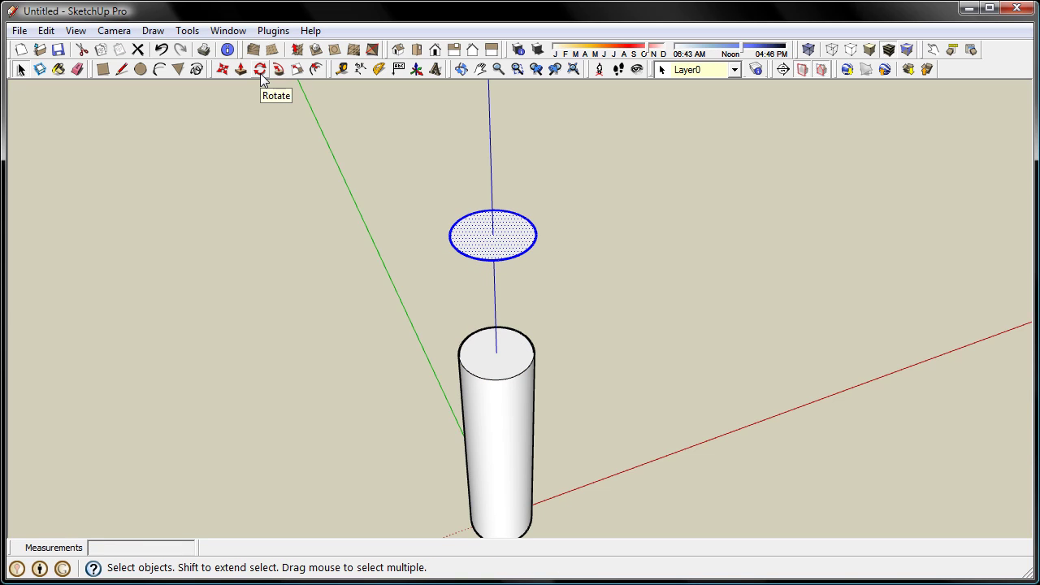
- Rotate the copied circle 90° about its centre so it stands upright
{"action": "left_click", "coordinate": [259, 69]}
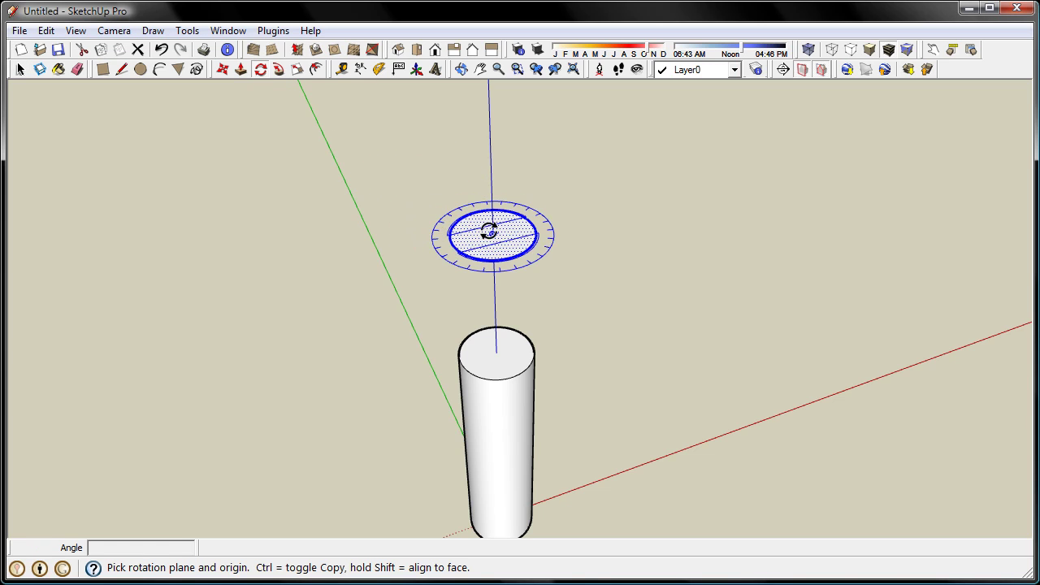
{"action": "left_click_drag", "start_coordinate": [492, 233], "coordinate": [467, 238]}
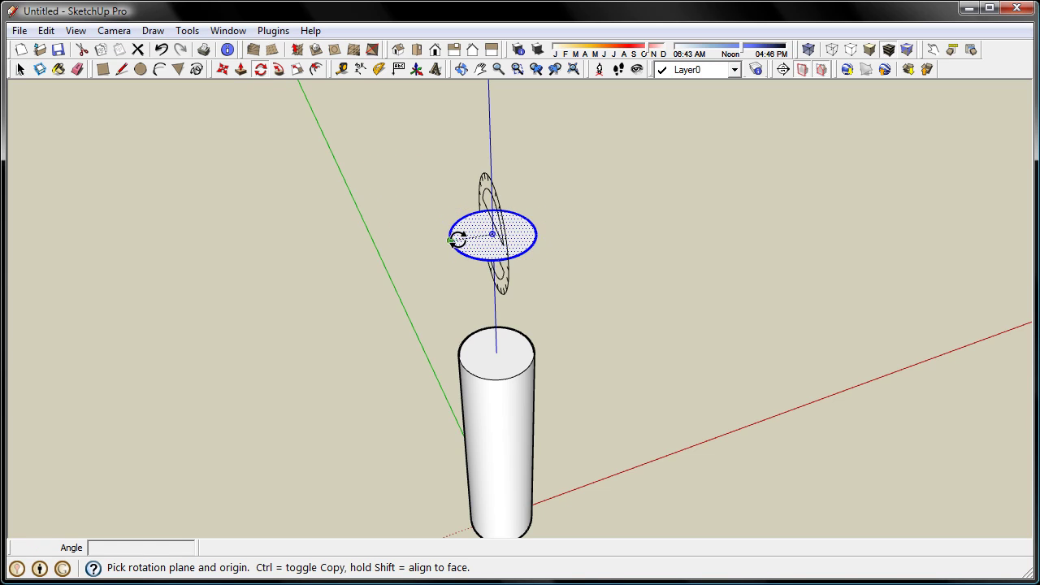
{"action": "left_click", "coordinate": [463, 239]}
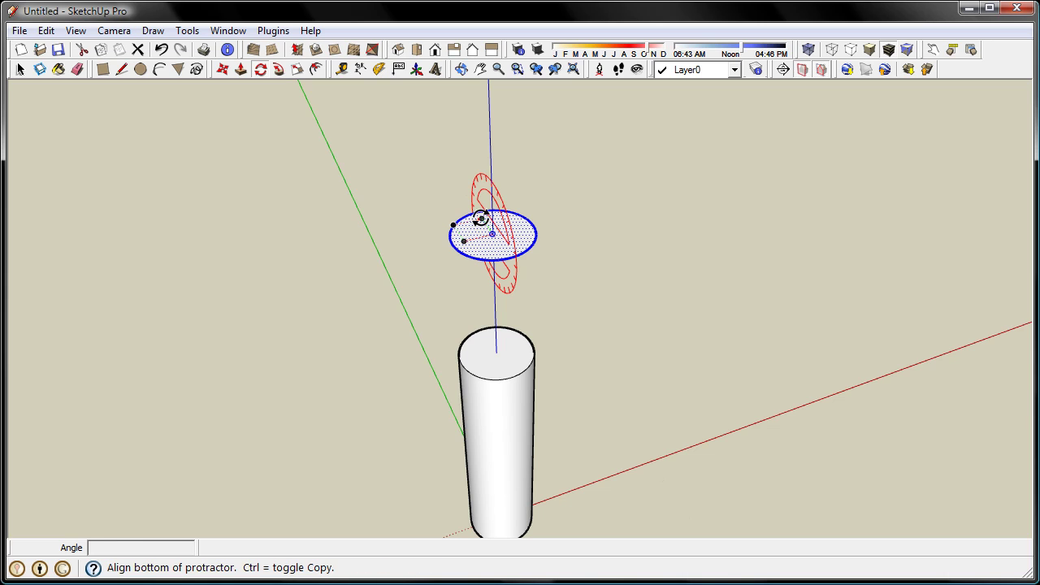
{"action": "left_click", "coordinate": [481, 218]}
{"action": "left_click", "coordinate": [489, 190]}
{"action": "key", "text": "space"}
{"action": "mouse_move", "coordinate": [399, 257]}
{"action": "middle_mouse_down"}
{"action": "mouse_move", "coordinate": [651, 238]}
{"action": "mouse_move", "coordinate": [729, 171]}
{"action": "mouse_move", "coordinate": [528, 216]}
{"action": "mouse_move", "coordinate": [348, 235]}
{"action": "middle_mouse_up"}
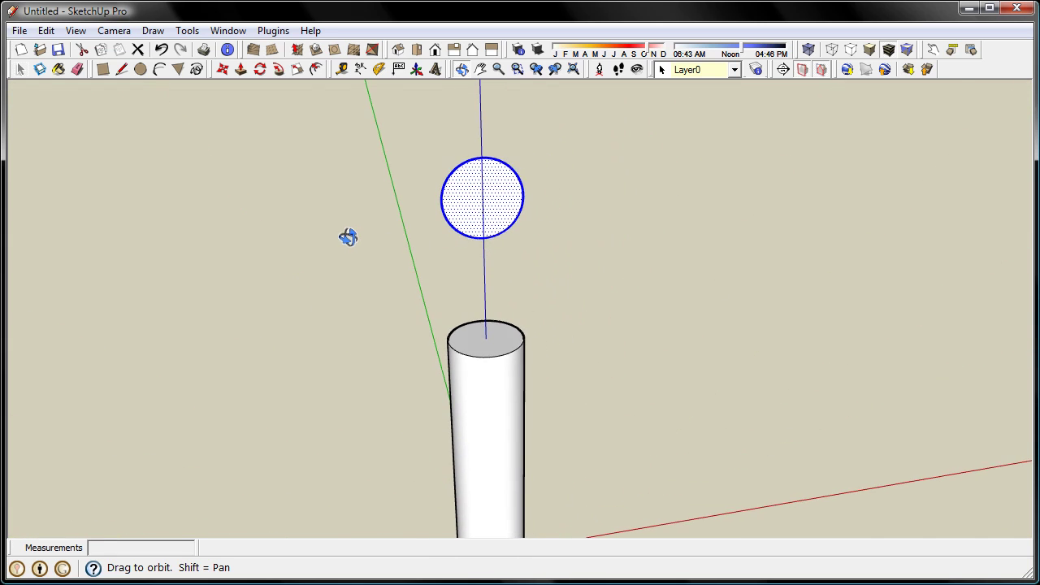
{"action": "left_click", "coordinate": [315, 70]}
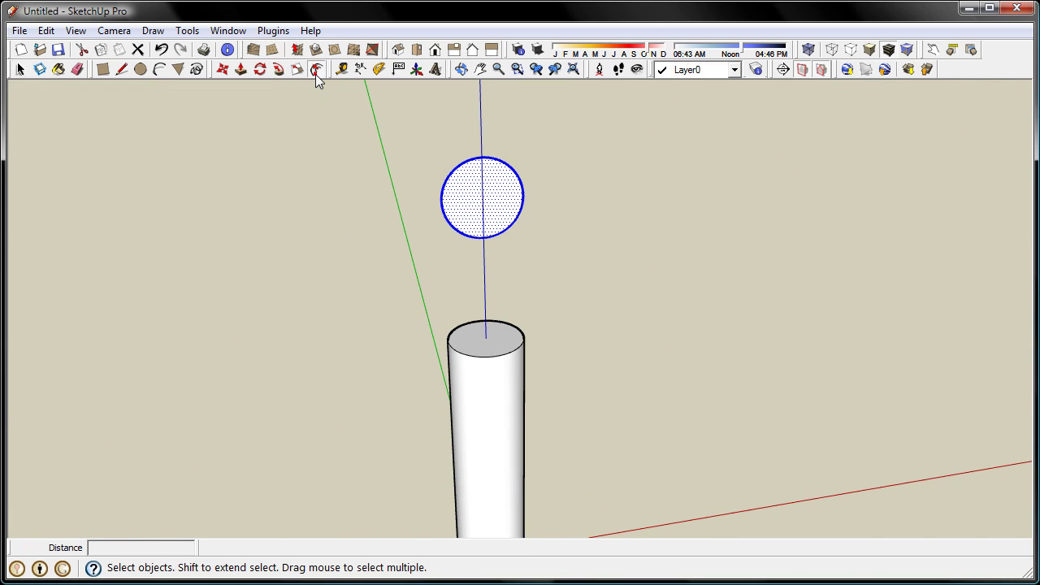
- Offset the upright circle 5'6" inward and erase the original outer circle edge
{"action": "left_click", "coordinate": [451, 174]}
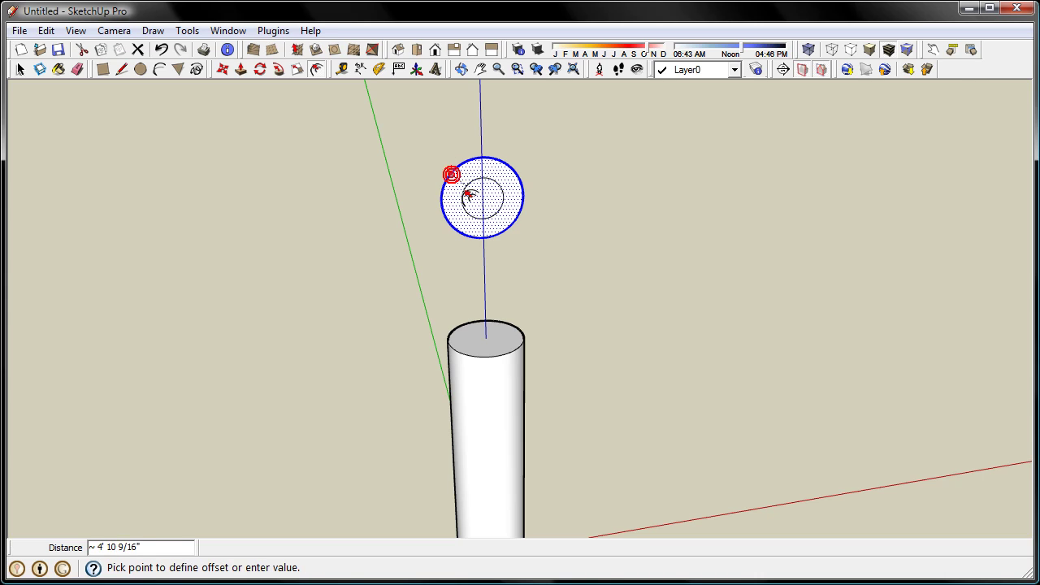
{"action": "type", "text": "5'6\""}
{"action": "key", "text": "Return"}
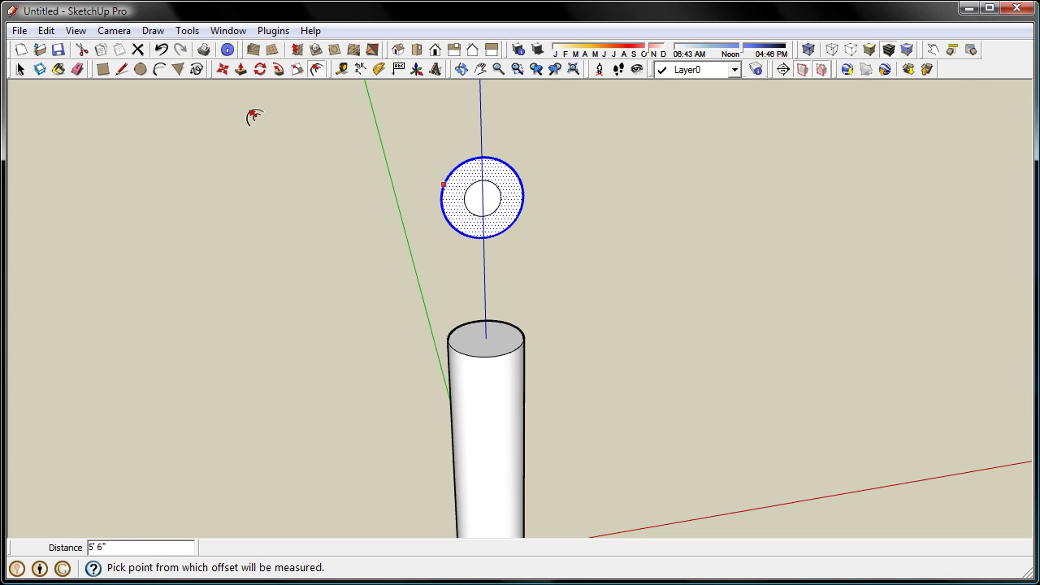
{"action": "left_click", "coordinate": [81, 75]}
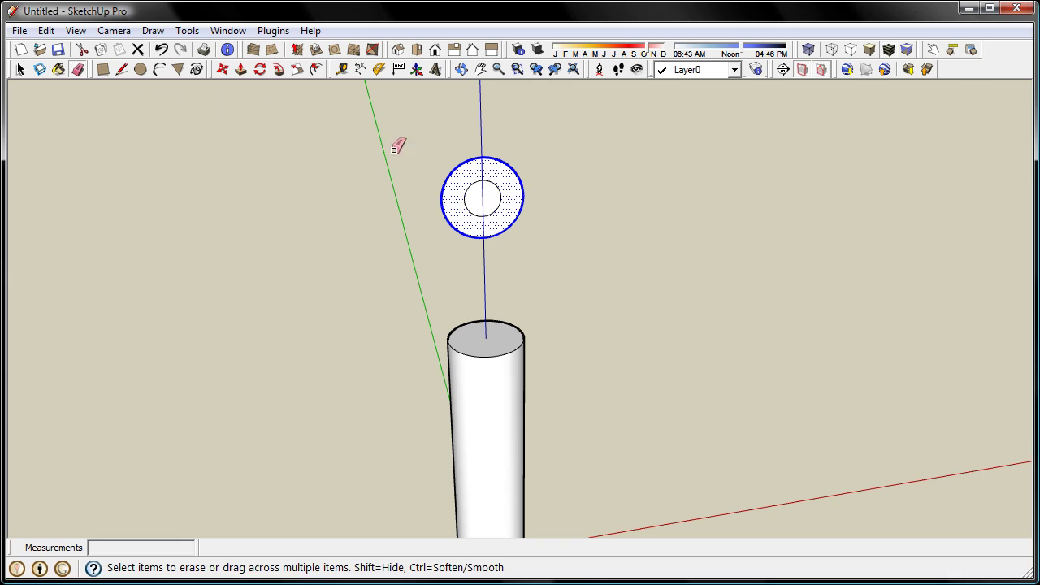
{"action": "left_click_drag", "start_coordinate": [448, 171], "coordinate": [451, 173]}
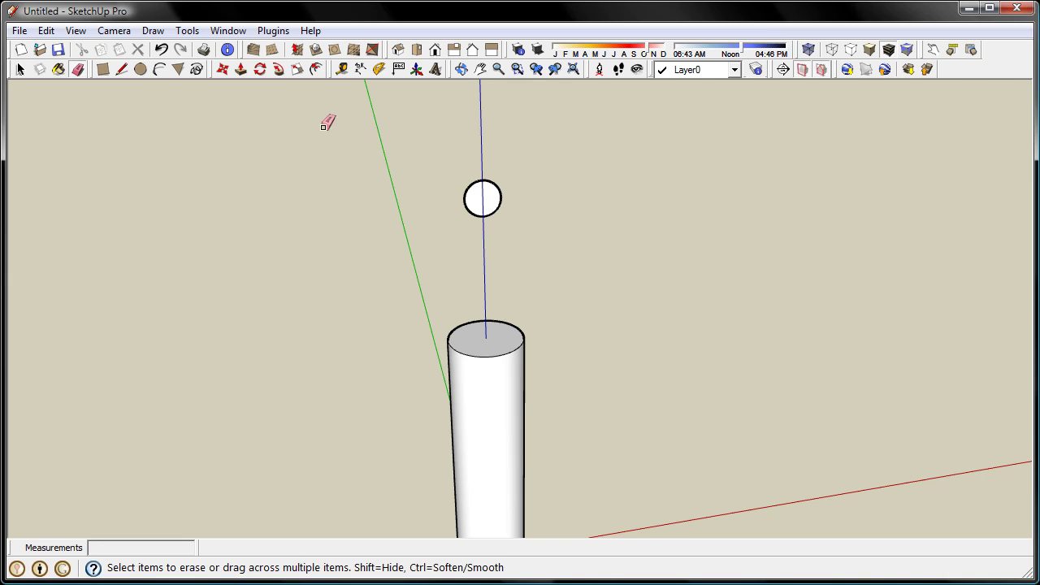
- Pull the small circle out into a short horizontal pipe and select all its geometry
{"action": "left_click", "coordinate": [241, 70]}
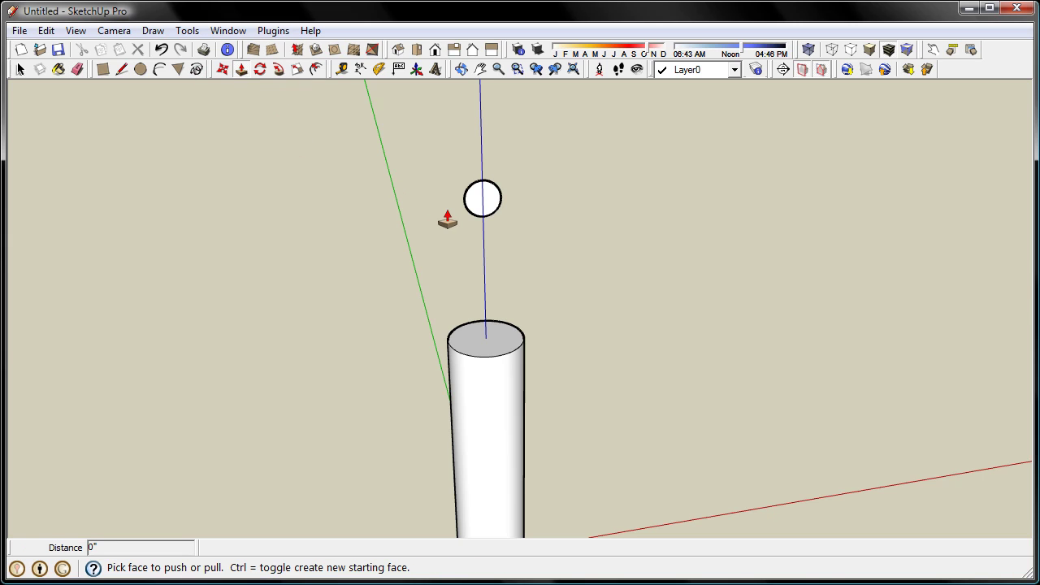
{"action": "left_click_drag", "start_coordinate": [481, 203], "coordinate": [529, 228]}
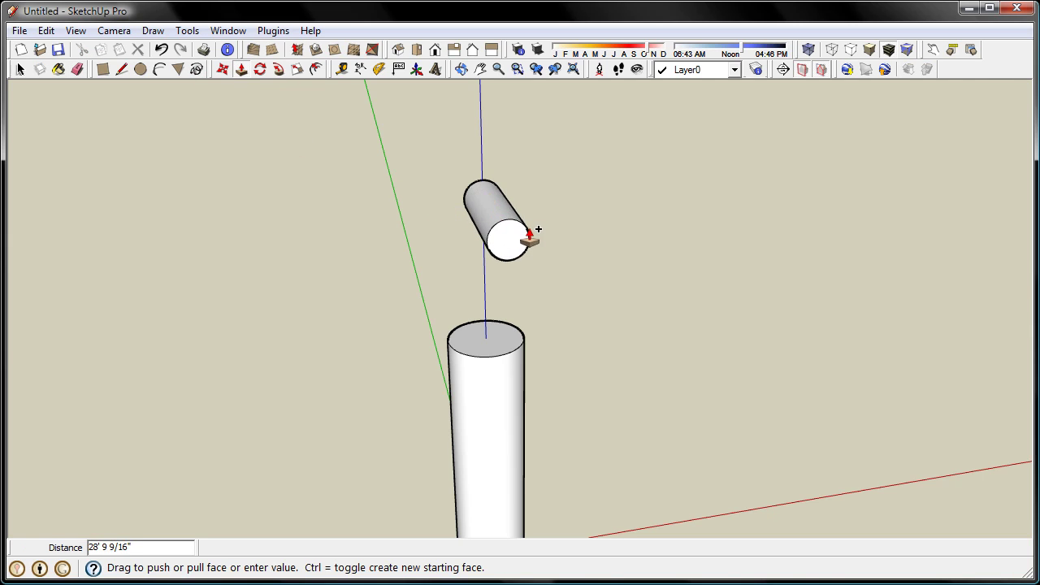
{"action": "key", "text": "space"}
{"action": "mouse_move", "coordinate": [382, 275]}
{"action": "middle_mouse_down"}
{"action": "mouse_move", "coordinate": [703, 221]}
{"action": "mouse_move", "coordinate": [668, 268]}
{"action": "middle_mouse_up"}
{"action": "double_click", "coordinate": [546, 233]}
{"action": "left_click", "coordinate": [546, 235]}
{"action": "left_click", "coordinate": [43, 30]}
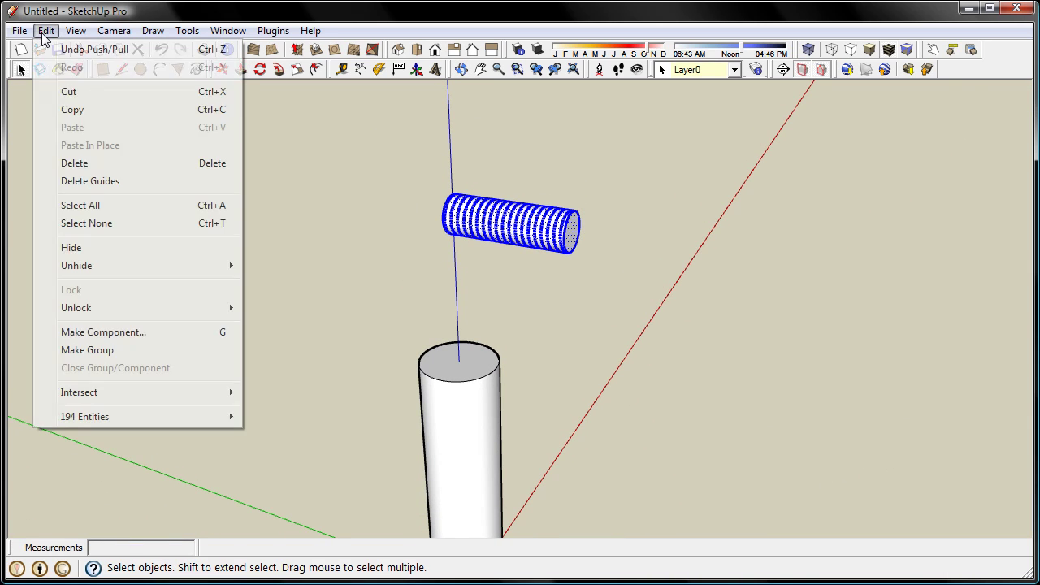
- Make the selected pipe geometry into a component named Component#1
{"action": "left_click", "coordinate": [176, 335]}
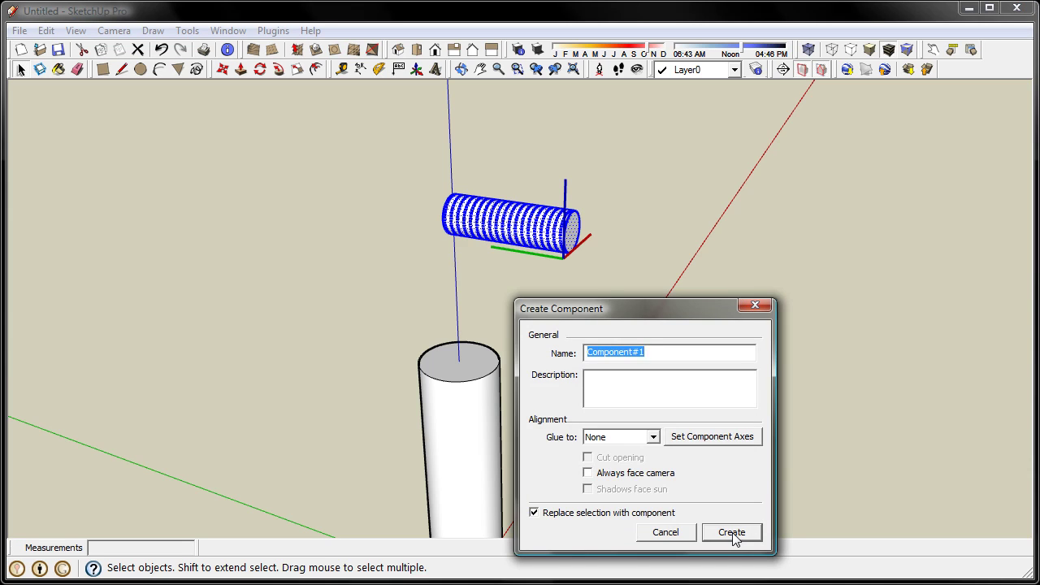
{"action": "left_click", "coordinate": [731, 533]}
{"action": "scroll", "coordinate": [254, 294], "scroll_direction": "down", "scroll_amount": 3}
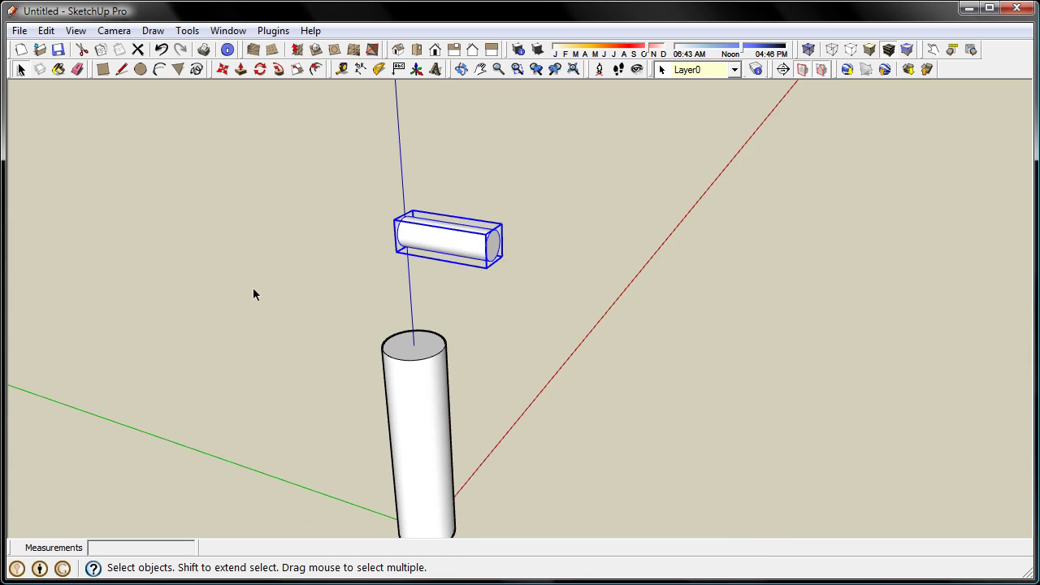
{"action": "mouse_move", "coordinate": [611, 259]}
{"action": "middle_mouse_down"}
{"action": "mouse_move", "coordinate": [480, 260]}
{"action": "mouse_move", "coordinate": [366, 163]}
{"action": "middle_mouse_up"}
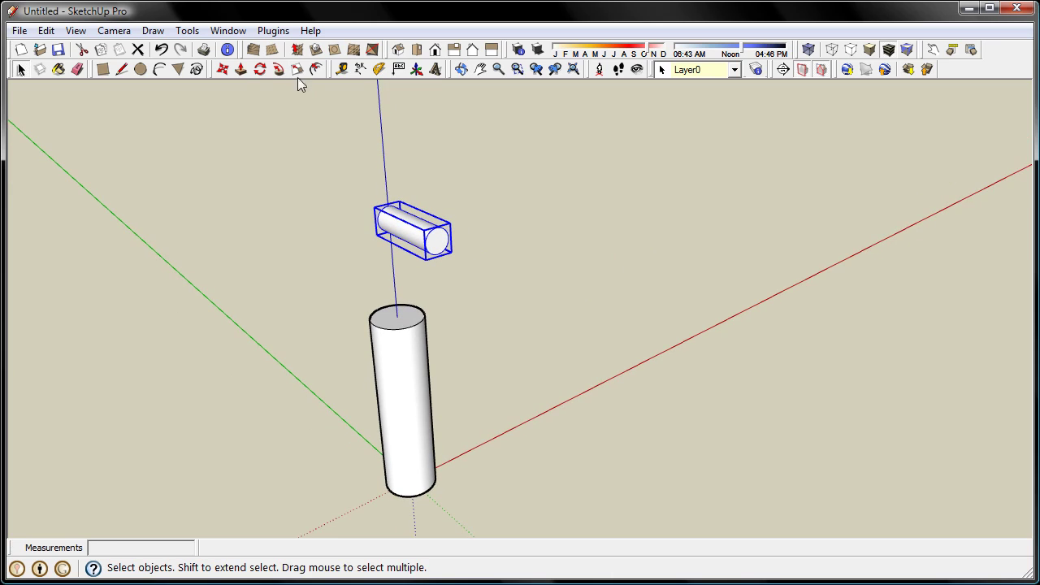
- Move the pipe component down against the lower side of the tall cylinder
{"action": "left_click", "coordinate": [224, 72]}
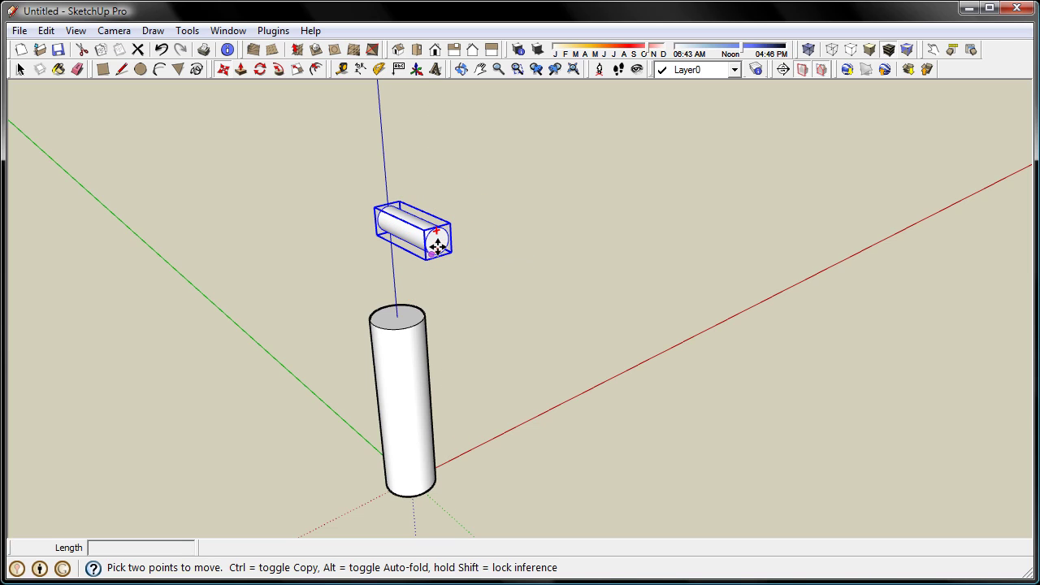
{"action": "scroll", "coordinate": [431, 248], "scroll_direction": "up", "scroll_amount": 1}
{"action": "scroll", "coordinate": [434, 239], "scroll_direction": "up", "scroll_amount": 2}
{"action": "left_click", "coordinate": [436, 238]}
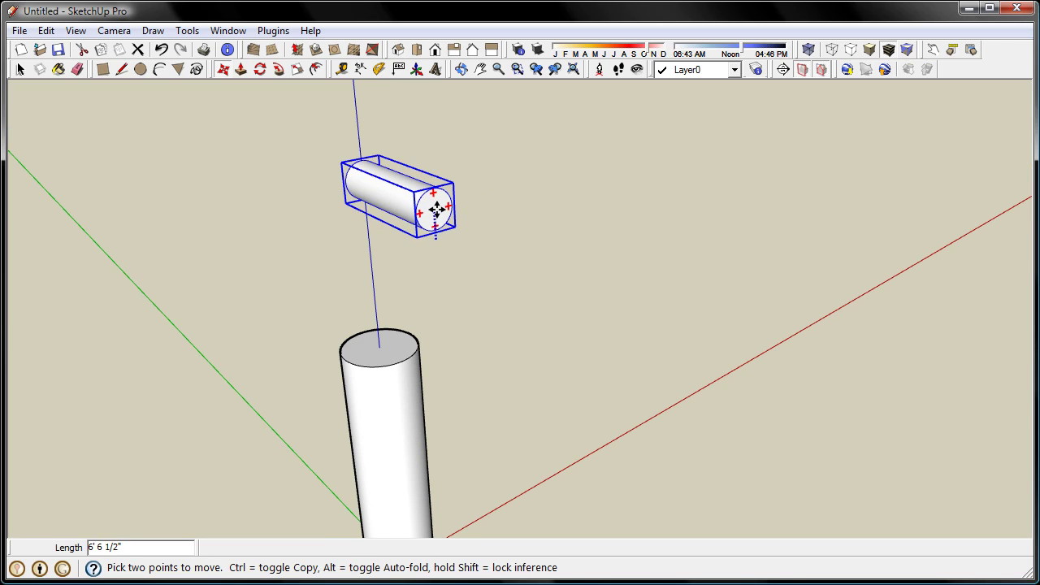
{"action": "scroll", "coordinate": [431, 214], "scroll_direction": "down", "scroll_amount": 2}
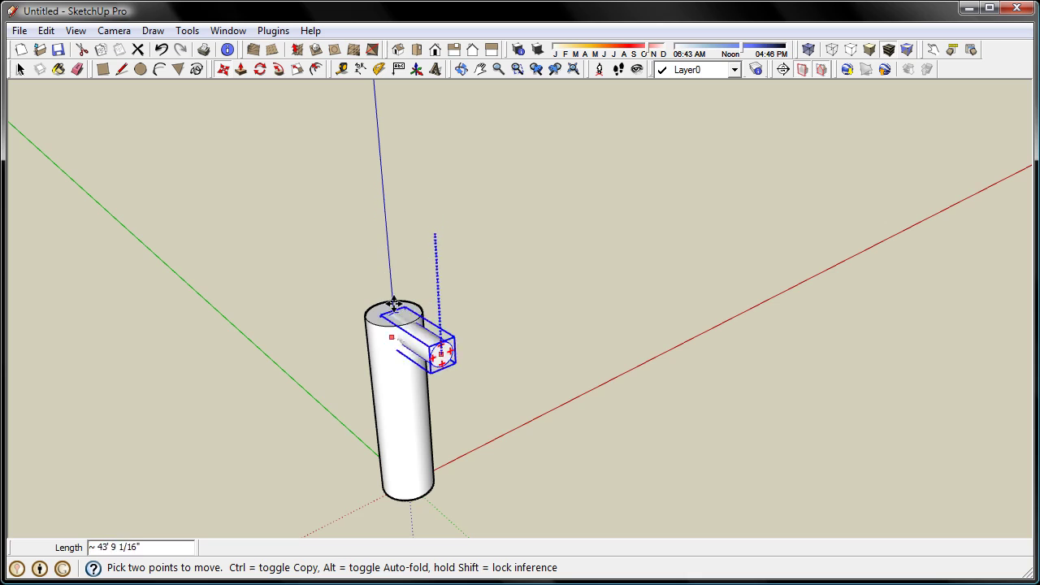
{"action": "left_click", "coordinate": [385, 420]}
{"action": "key", "text": "space"}
- Open the branch component for editing and select its faces
{"action": "middle_click_drag", "start_coordinate": [361, 444], "coordinate": [420, 473]}
{"action": "scroll", "coordinate": [467, 475], "scroll_direction": "up", "scroll_amount": 2}
{"action": "scroll", "coordinate": [383, 352], "scroll_direction": "up", "scroll_amount": 2}
{"action": "double_click", "coordinate": [382, 353]}
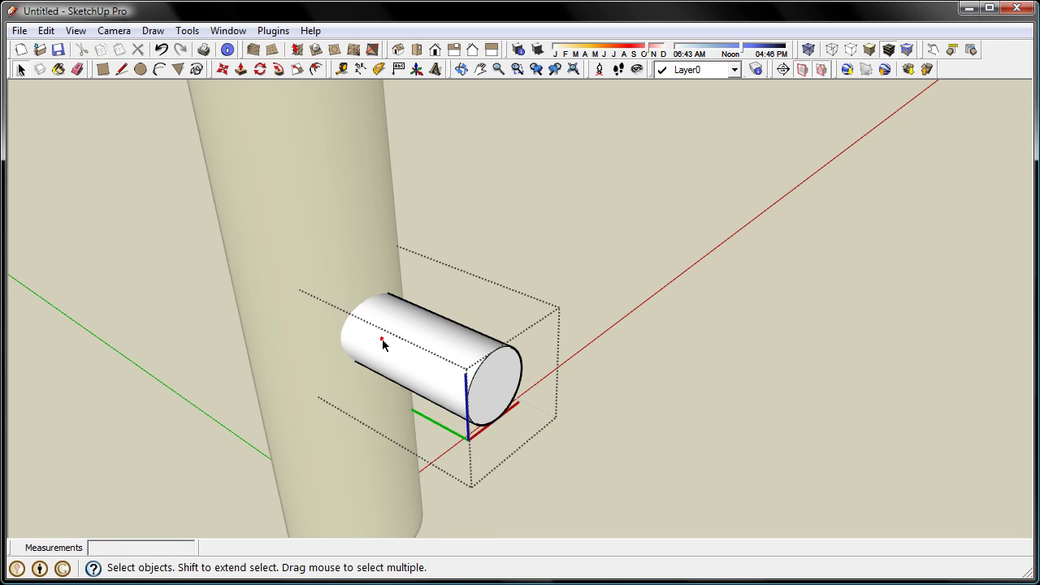
{"action": "left_click", "coordinate": [388, 344]}
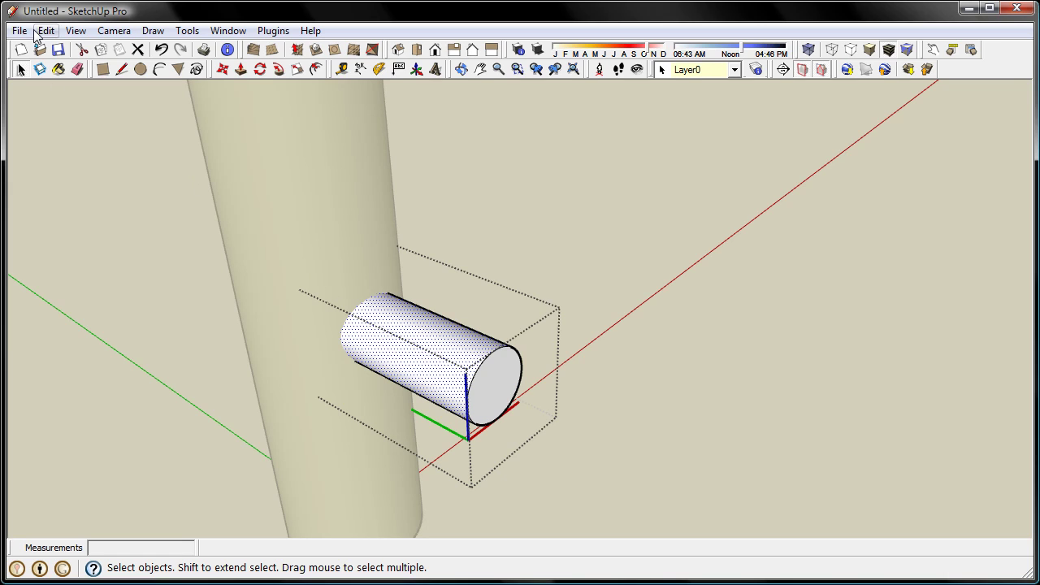
- Intersect the branch faces with the model, then close the component
{"action": "left_click", "coordinate": [45, 30]}
{"action": "mouse_move", "coordinate": [139, 392]}
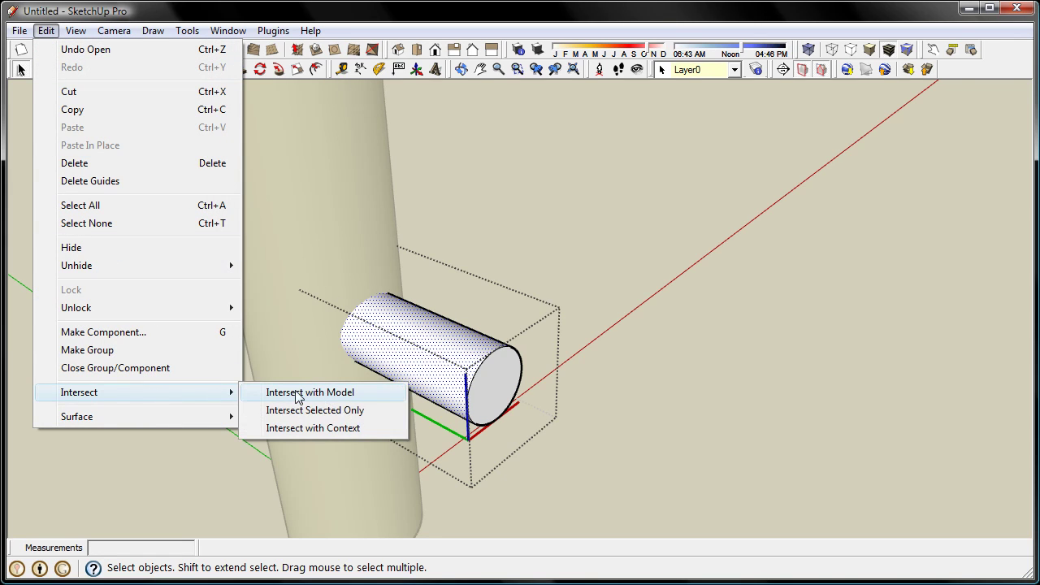
{"action": "left_click", "coordinate": [374, 394]}
{"action": "scroll", "coordinate": [183, 409], "scroll_direction": "down", "scroll_amount": 3}
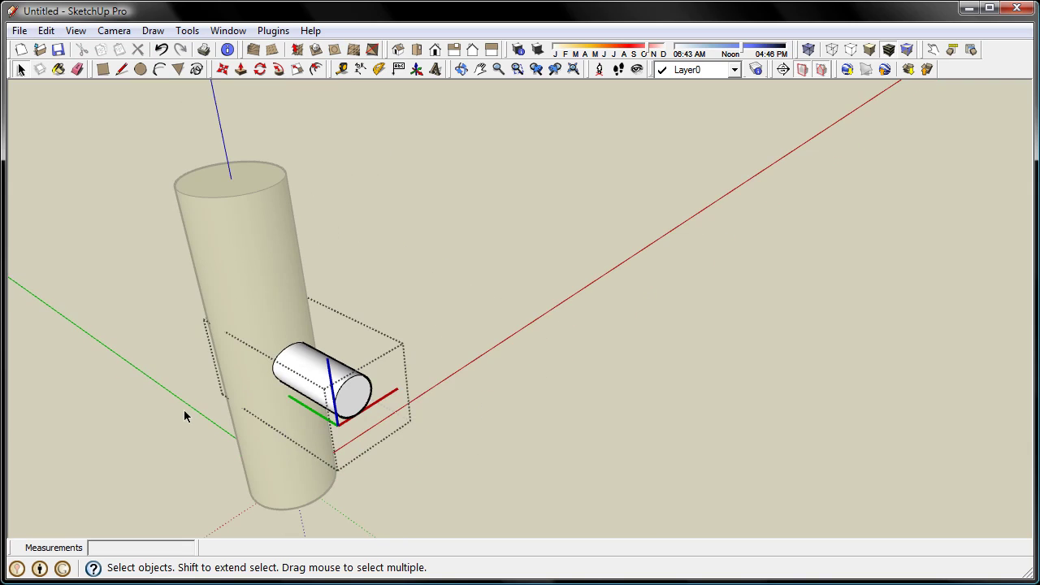
{"action": "left_click", "coordinate": [335, 162]}
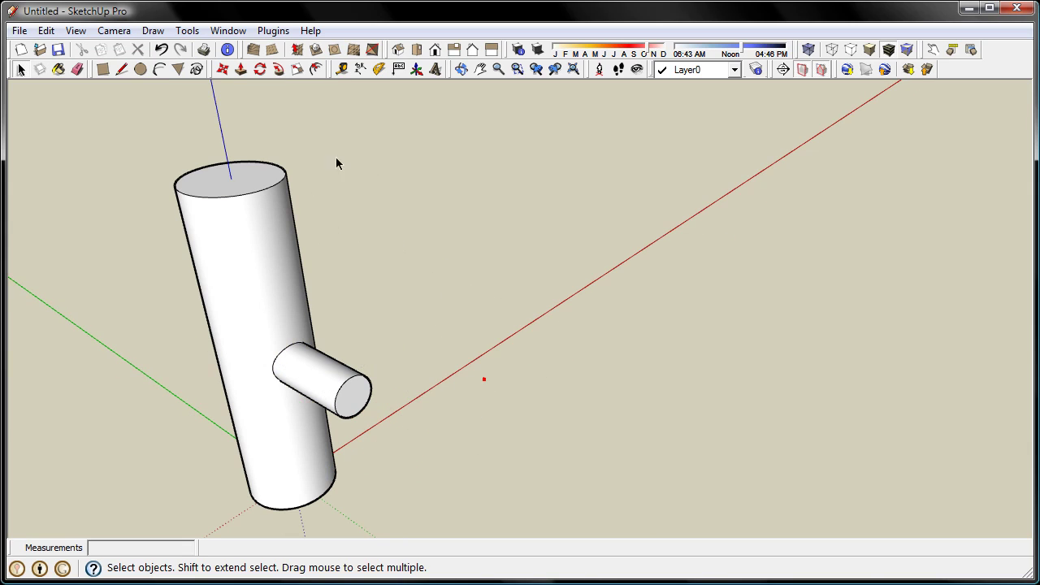
- Lift the branch back above the tall cylinder to expose its intersection curve
{"action": "left_click", "coordinate": [226, 73]}
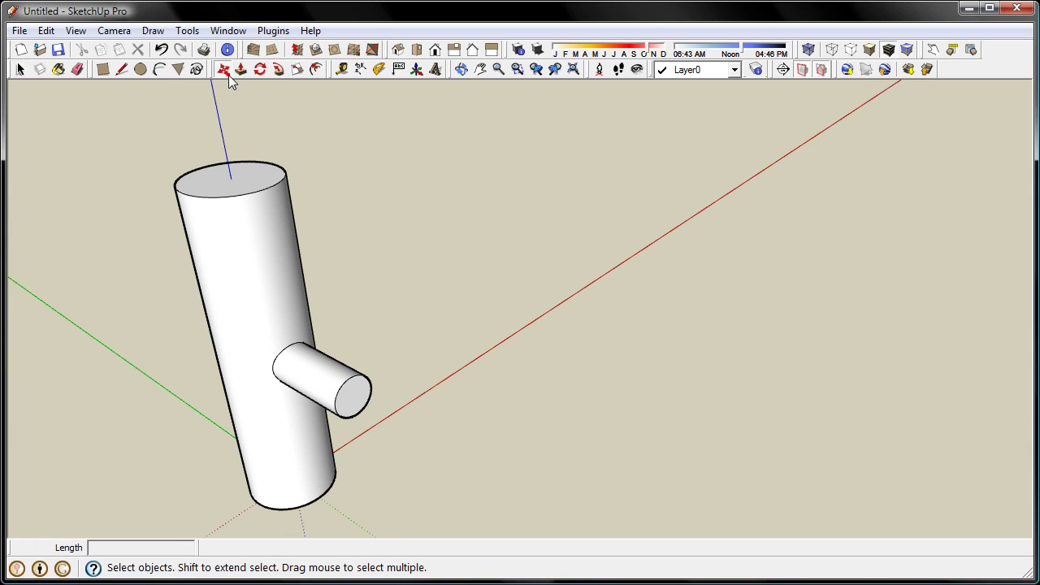
{"action": "left_click", "coordinate": [353, 401]}
{"action": "middle_click_drag", "start_coordinate": [343, 355], "coordinate": [329, 325]}
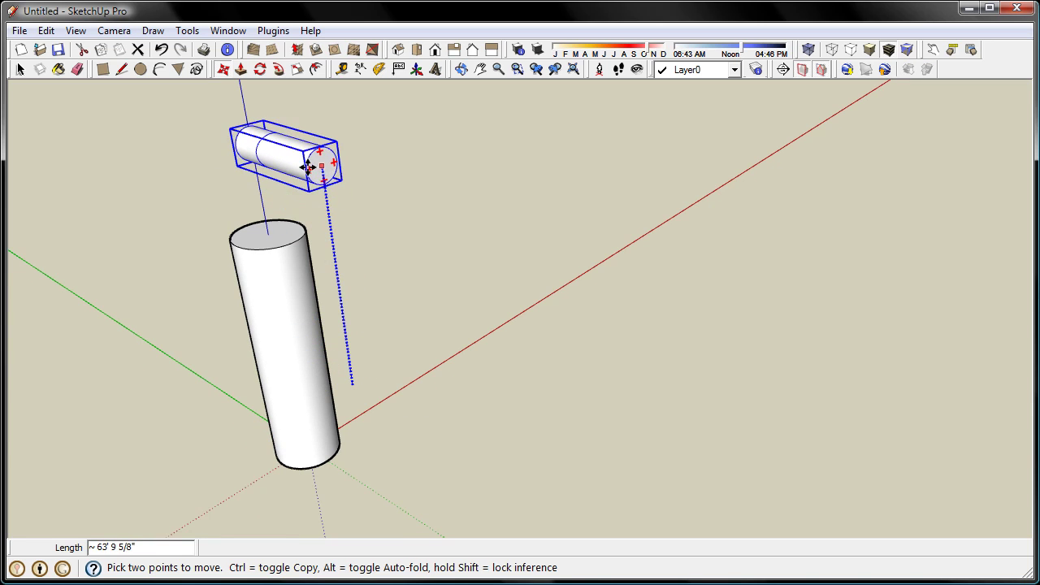
{"action": "left_click", "coordinate": [320, 169]}
{"action": "key", "text": "space"}
{"action": "mouse_move", "coordinate": [498, 211]}
{"action": "middle_mouse_down"}
{"action": "mouse_move", "coordinate": [550, 229]}
{"action": "mouse_move", "coordinate": [413, 274]}
{"action": "middle_mouse_up"}
{"action": "scroll", "coordinate": [413, 274], "scroll_direction": "up", "scroll_amount": 3}
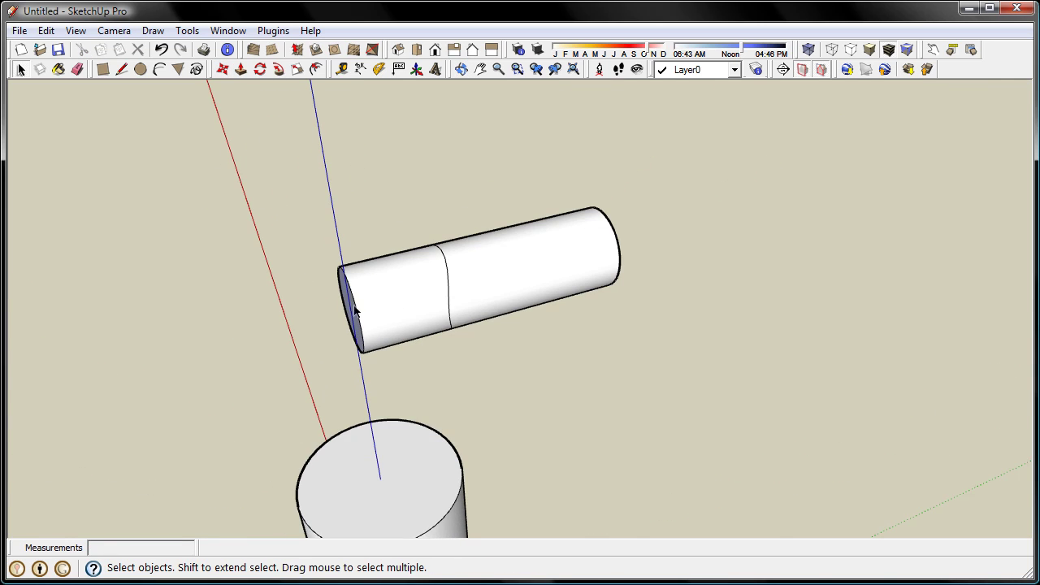
{"action": "left_click", "coordinate": [360, 293]}
{"action": "middle_click_drag", "start_coordinate": [260, 176], "coordinate": [330, 190]}
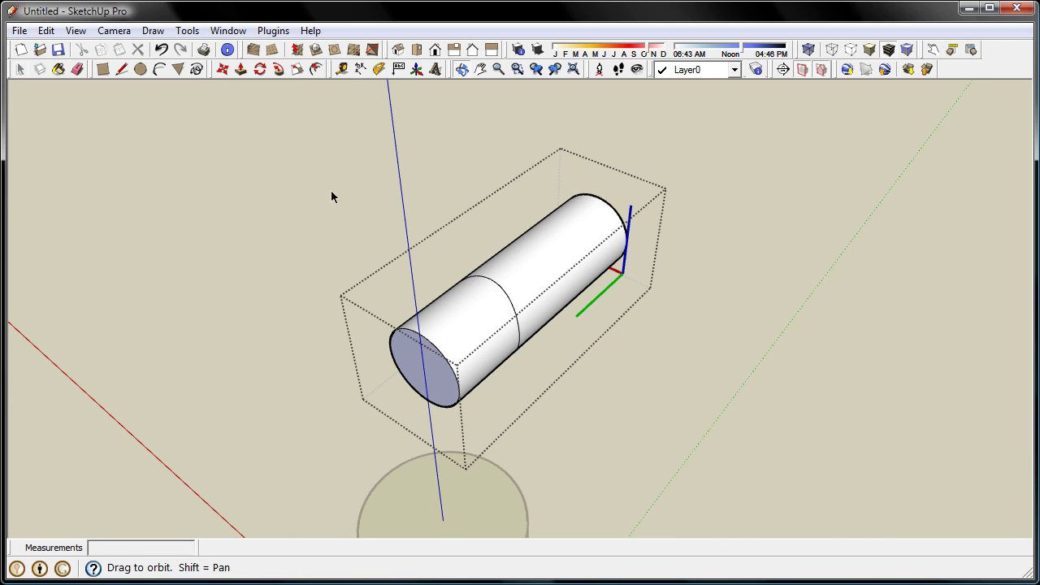
- Erase the branch part past the intersection curve and inspect the saddle-shaped open end
{"action": "left_click", "coordinate": [77, 69]}
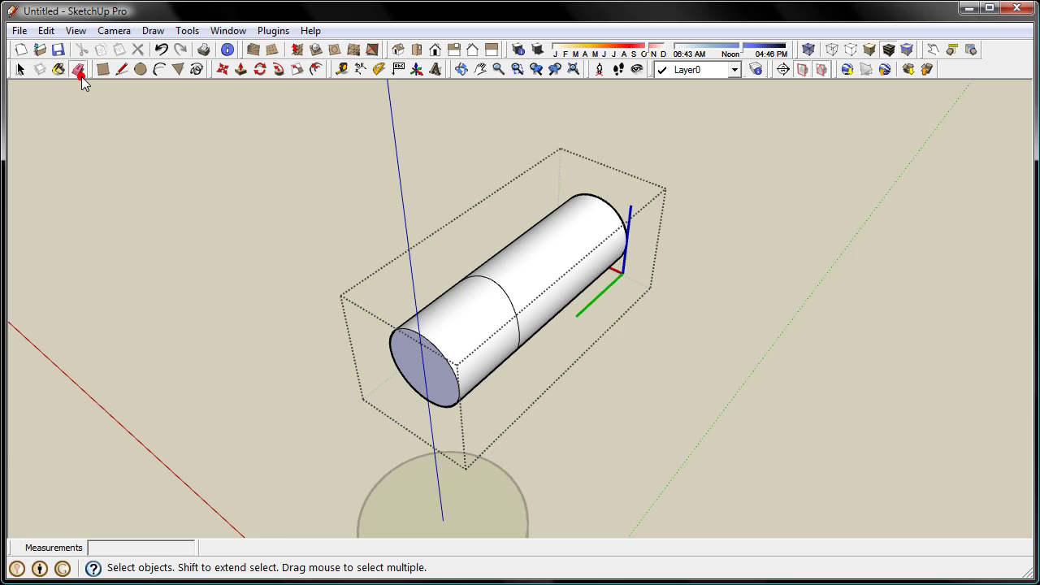
{"action": "left_click_drag", "start_coordinate": [427, 333], "coordinate": [425, 335]}
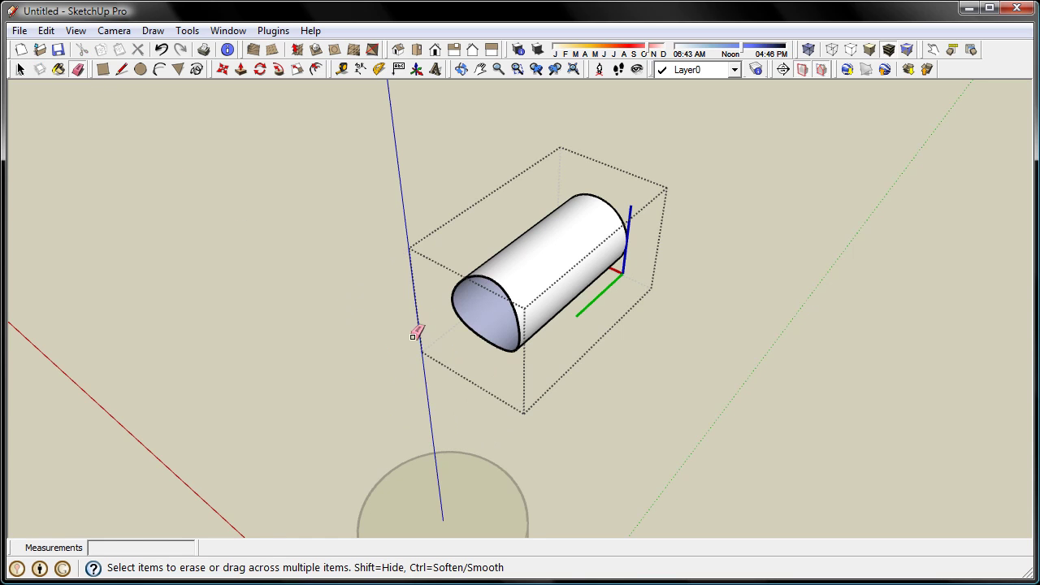
{"action": "key", "text": "space"}
{"action": "mouse_move", "coordinate": [663, 402]}
{"action": "middle_mouse_down"}
{"action": "mouse_move", "coordinate": [780, 396]}
{"action": "mouse_move", "coordinate": [850, 425]}
{"action": "mouse_move", "coordinate": [891, 424]}
{"action": "mouse_move", "coordinate": [912, 376]}
{"action": "mouse_move", "coordinate": [544, 282]}
{"action": "mouse_move", "coordinate": [385, 290]}
{"action": "mouse_move", "coordinate": [336, 253]}
{"action": "mouse_move", "coordinate": [420, 146]}
{"action": "mouse_move", "coordinate": [426, 281]}
{"action": "mouse_move", "coordinate": [313, 534]}
{"action": "mouse_move", "coordinate": [496, 466]}
{"action": "middle_mouse_up"}
{"action": "scroll", "coordinate": [343, 294], "scroll_direction": "up", "scroll_amount": 3}
{"action": "mouse_move", "coordinate": [577, 344]}
{"action": "middle_mouse_down"}
{"action": "mouse_move", "coordinate": [425, 365]}
{"action": "mouse_move", "coordinate": [351, 291]}
{"action": "middle_mouse_up"}
{"action": "mouse_move", "coordinate": [885, 487]}
{"action": "middle_mouse_down"}
{"action": "mouse_move", "coordinate": [842, 466]}
{"action": "mouse_move", "coordinate": [882, 503]}
{"action": "mouse_move", "coordinate": [861, 487]}
{"action": "middle_mouse_up"}
{"action": "scroll", "coordinate": [431, 325], "scroll_direction": "up", "scroll_amount": 2}
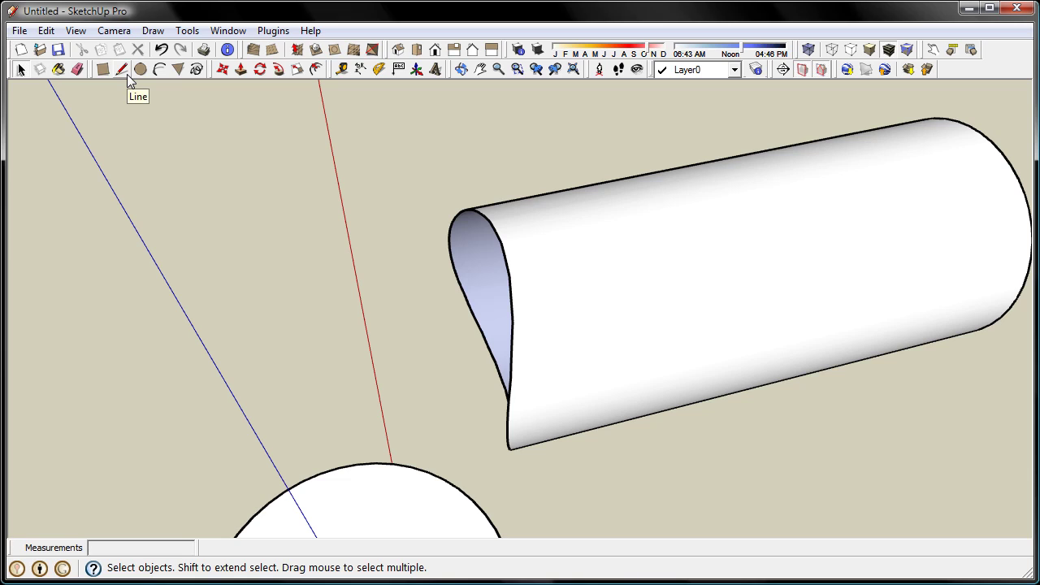
- Draw two profile lines from the branch end and close them with a 2-point arc
{"action": "left_click", "coordinate": [127, 74]}
{"action": "left_click", "coordinate": [501, 242]}
{"action": "left_click", "coordinate": [419, 258]}
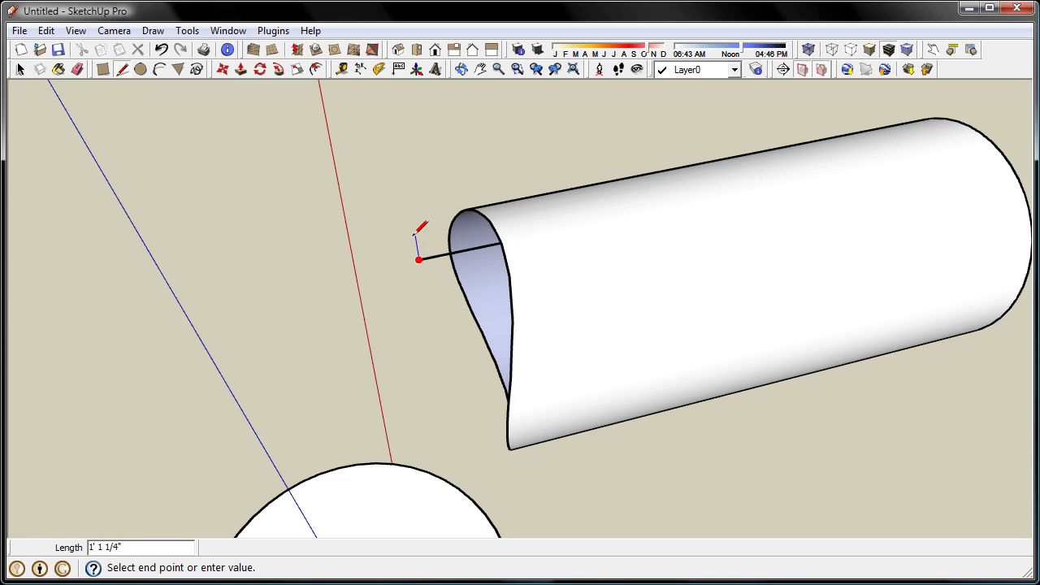
{"action": "left_click", "coordinate": [412, 219]}
{"action": "key", "text": "space"}
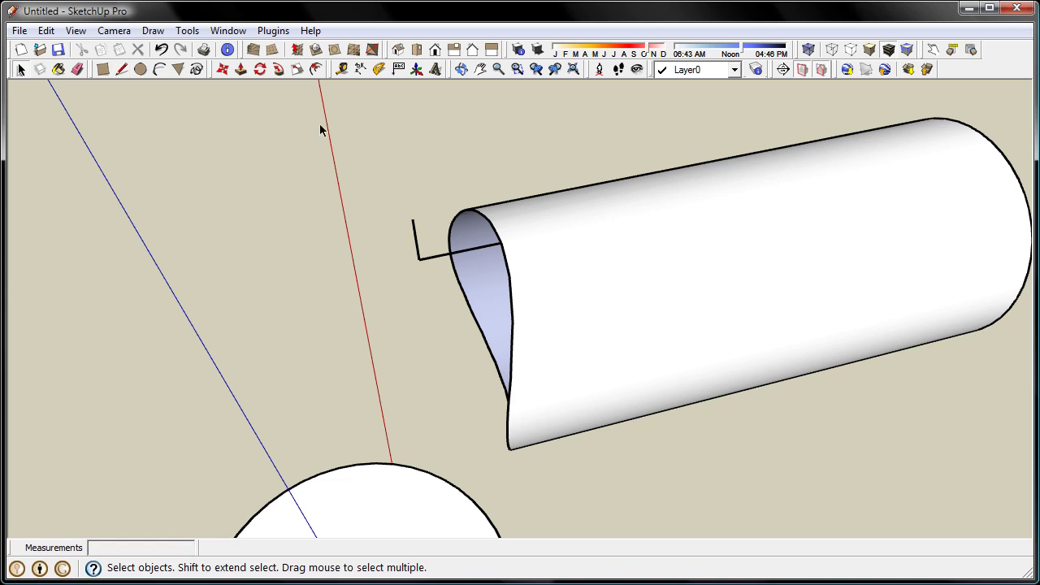
{"action": "left_click", "coordinate": [164, 69]}
{"action": "left_click", "coordinate": [412, 219]}
{"action": "left_click", "coordinate": [510, 235]}
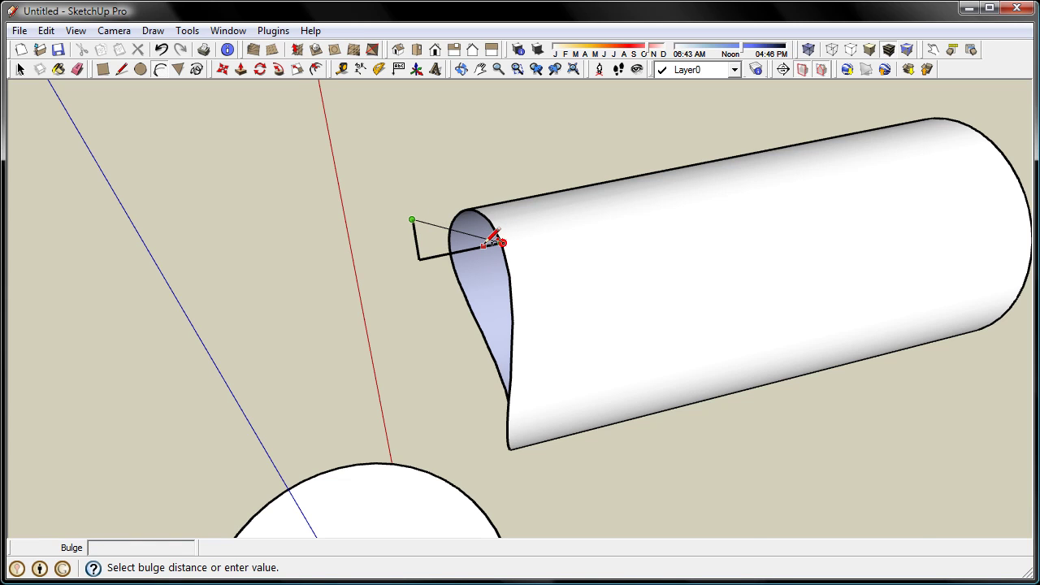
{"action": "scroll", "coordinate": [485, 244], "scroll_direction": "up", "scroll_amount": 2}
{"action": "left_click", "coordinate": [473, 252]}
{"action": "mouse_move", "coordinate": [482, 248]}
{"action": "middle_mouse_down"}
{"action": "mouse_move", "coordinate": [366, 334]}
{"action": "mouse_move", "coordinate": [334, 316]}
{"action": "mouse_move", "coordinate": [529, 195]}
{"action": "mouse_move", "coordinate": [788, 211]}
{"action": "mouse_move", "coordinate": [612, 311]}
{"action": "mouse_move", "coordinate": [782, 292]}
{"action": "mouse_move", "coordinate": [703, 366]}
{"action": "mouse_move", "coordinate": [158, 355]}
{"action": "mouse_move", "coordinate": [446, 365]}
{"action": "mouse_move", "coordinate": [365, 273]}
{"action": "middle_mouse_up"}
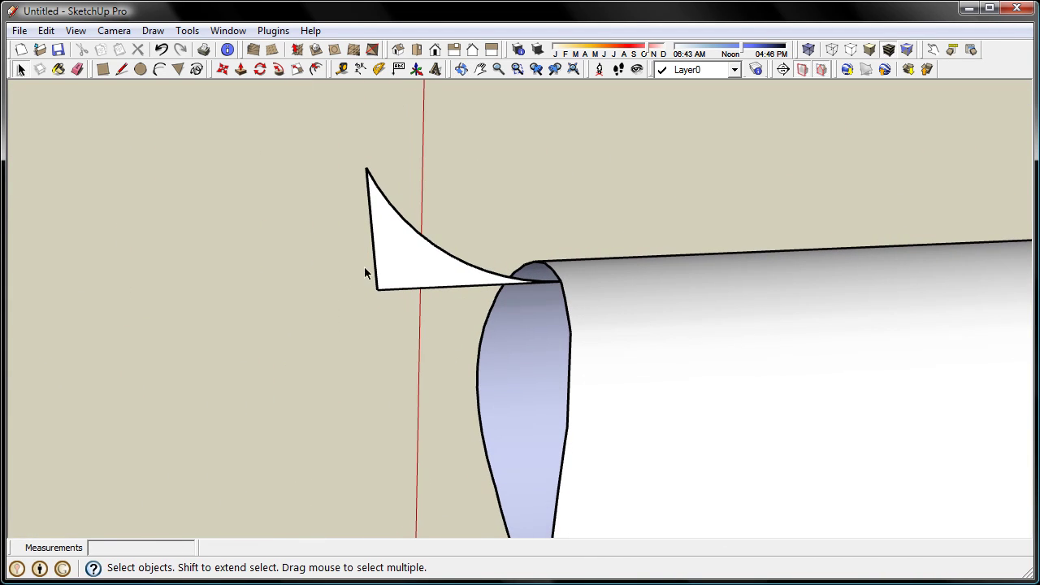
- Move the fillet profile's straight outer edge to a new position
{"action": "left_click", "coordinate": [375, 258]}
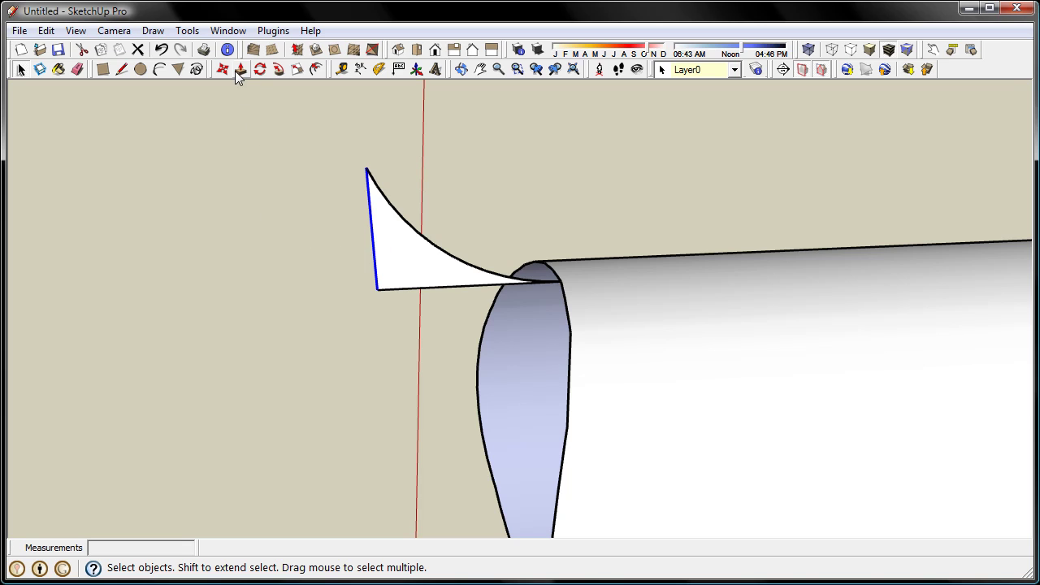
{"action": "left_click", "coordinate": [221, 69]}
{"action": "left_click", "coordinate": [376, 288]}
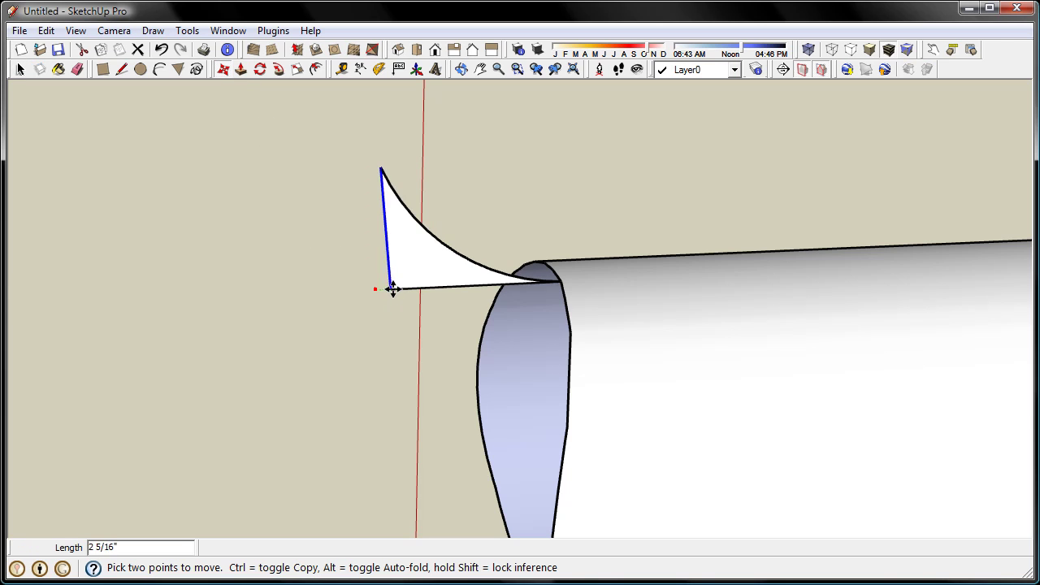
{"action": "left_click", "coordinate": [441, 283]}
{"action": "key", "text": "space"}
{"action": "scroll", "coordinate": [329, 284], "scroll_direction": "down", "scroll_amount": 5}
{"action": "left_click", "coordinate": [324, 283]}
{"action": "mouse_move", "coordinate": [474, 247]}
{"action": "middle_mouse_down"}
{"action": "mouse_move", "coordinate": [512, 406]}
{"action": "mouse_move", "coordinate": [435, 471]}
{"action": "middle_mouse_up"}
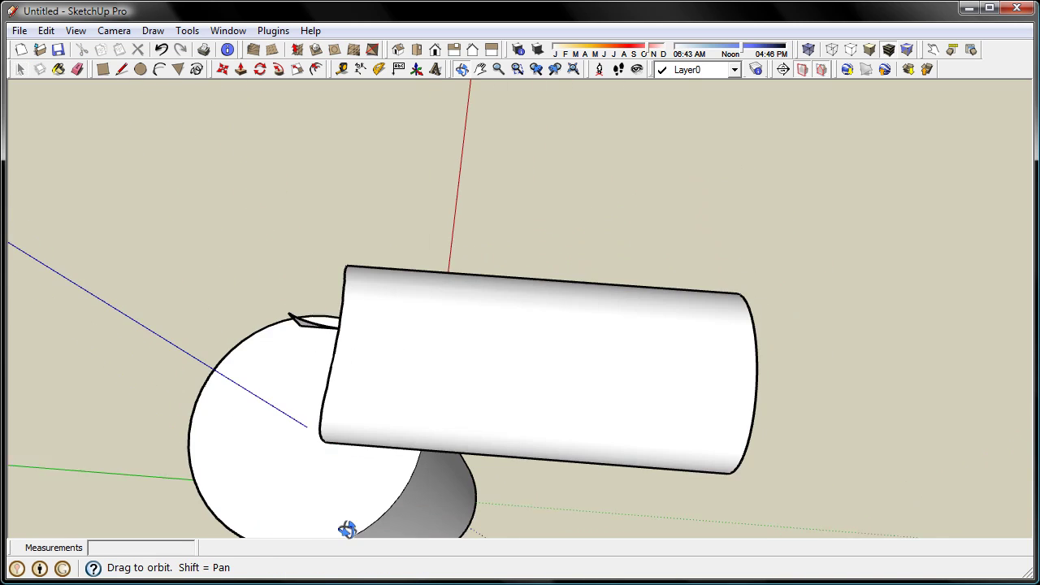
- Inside the branch cylinder, select the curved edges around its open left end
{"action": "double_click", "coordinate": [492, 349]}
{"action": "mouse_move", "coordinate": [422, 325]}
{"action": "middle_mouse_down"}
{"action": "mouse_move", "coordinate": [494, 371]}
{"action": "mouse_move", "coordinate": [487, 388]}
{"action": "mouse_move", "coordinate": [547, 327]}
{"action": "mouse_move", "coordinate": [634, 313]}
{"action": "mouse_move", "coordinate": [636, 322]}
{"action": "middle_mouse_up"}
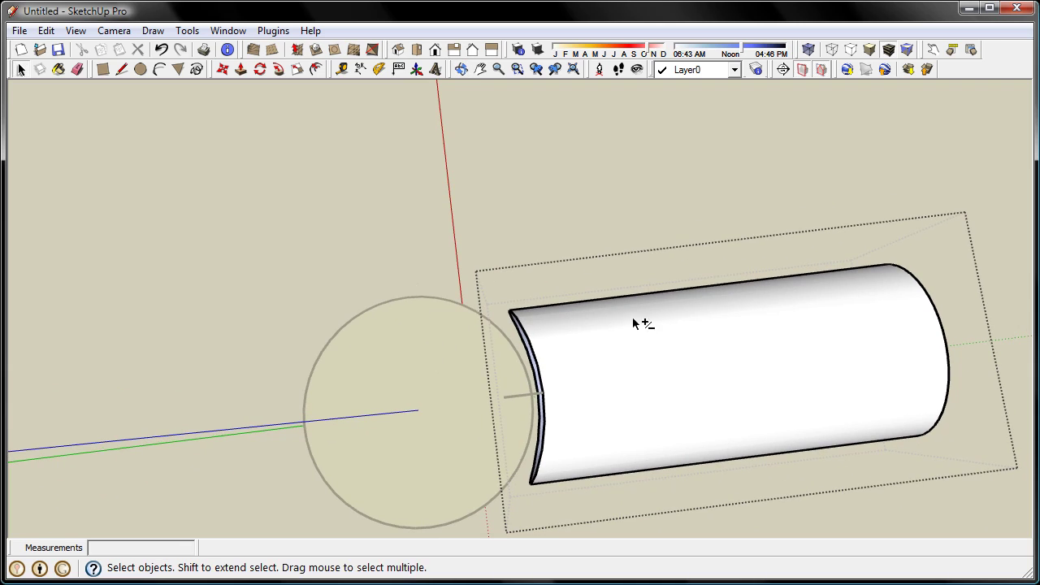
{"action": "left_click_drag", "start_coordinate": [482, 280], "coordinate": [586, 499]}
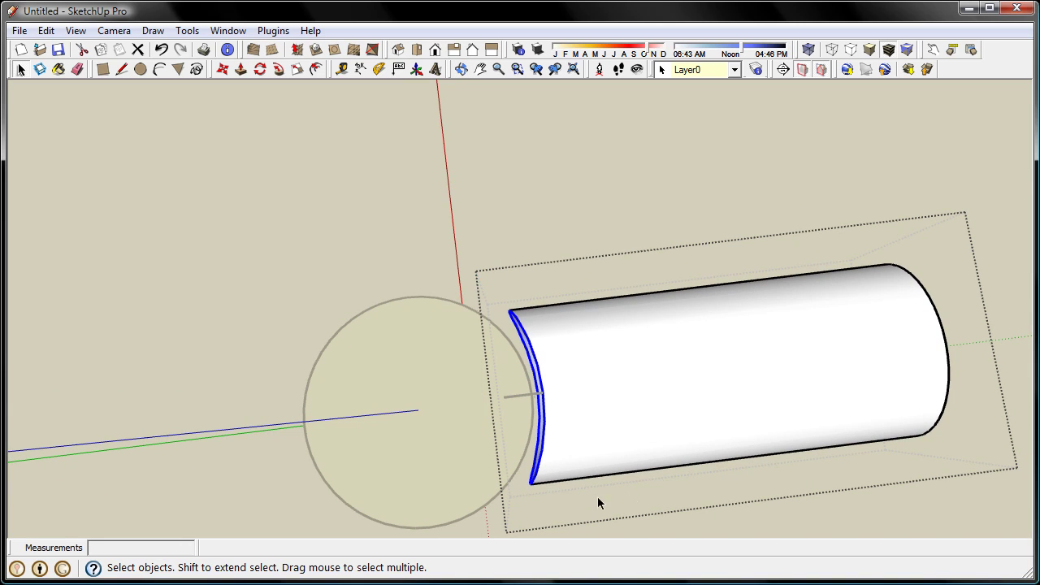
{"action": "left_click", "coordinate": [809, 51]}
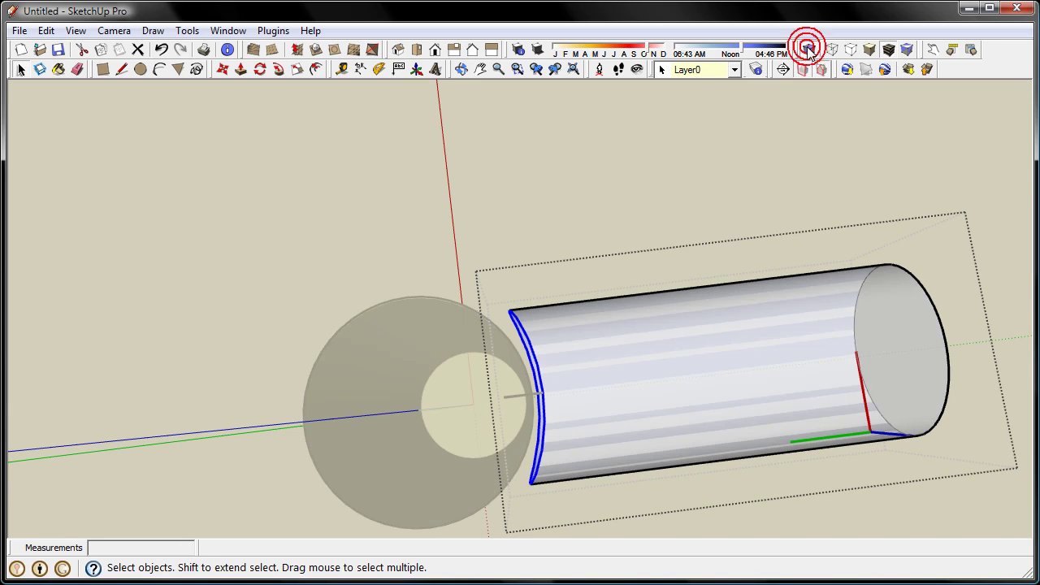
{"action": "mouse_move", "coordinate": [567, 384]}
{"action": "middle_mouse_down"}
{"action": "mouse_move", "coordinate": [692, 242]}
{"action": "mouse_move", "coordinate": [722, 252]}
{"action": "mouse_move", "coordinate": [610, 342]}
{"action": "mouse_move", "coordinate": [673, 327]}
{"action": "middle_mouse_up"}
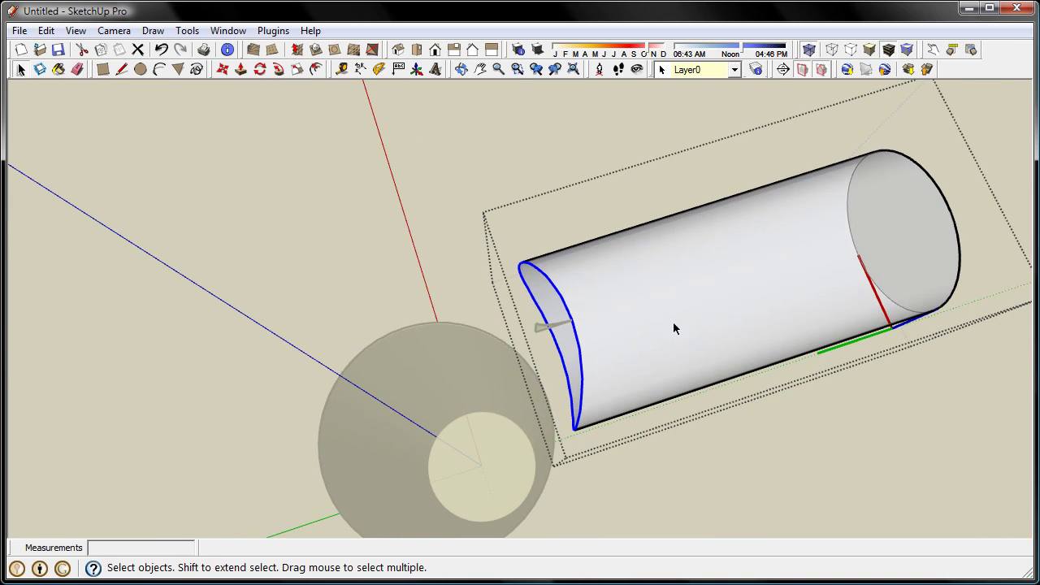
{"action": "left_click", "coordinate": [808, 50]}
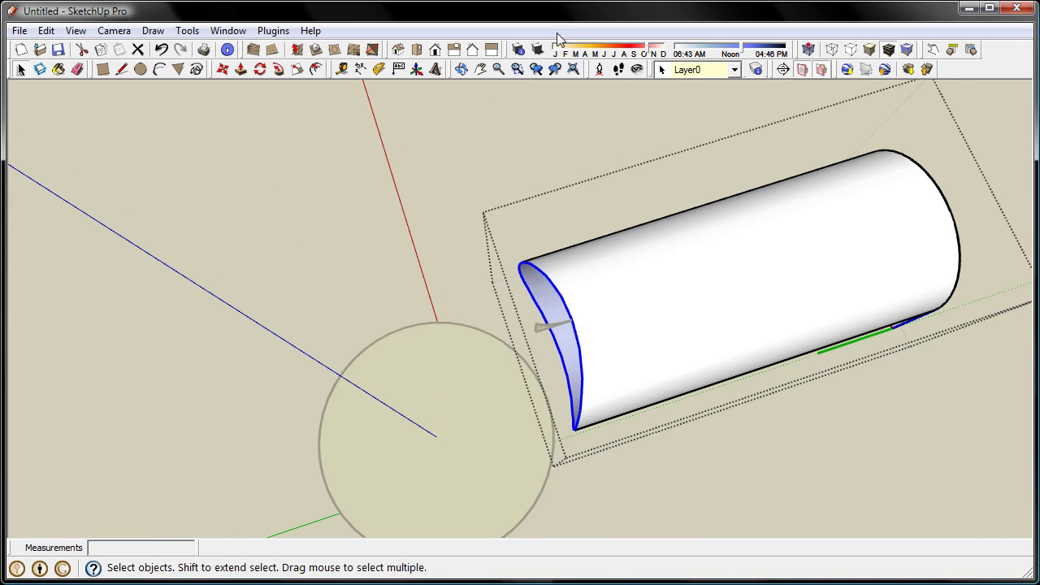
- Weld the selected edges into one saddle curve without adding faces, then select it
{"action": "left_click", "coordinate": [272, 30]}
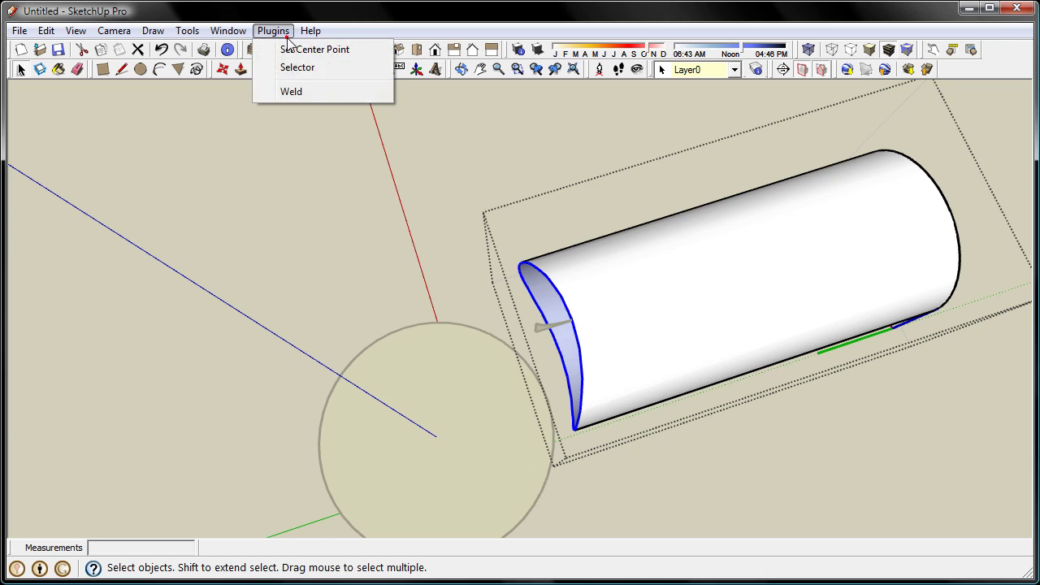
{"action": "left_click", "coordinate": [351, 91]}
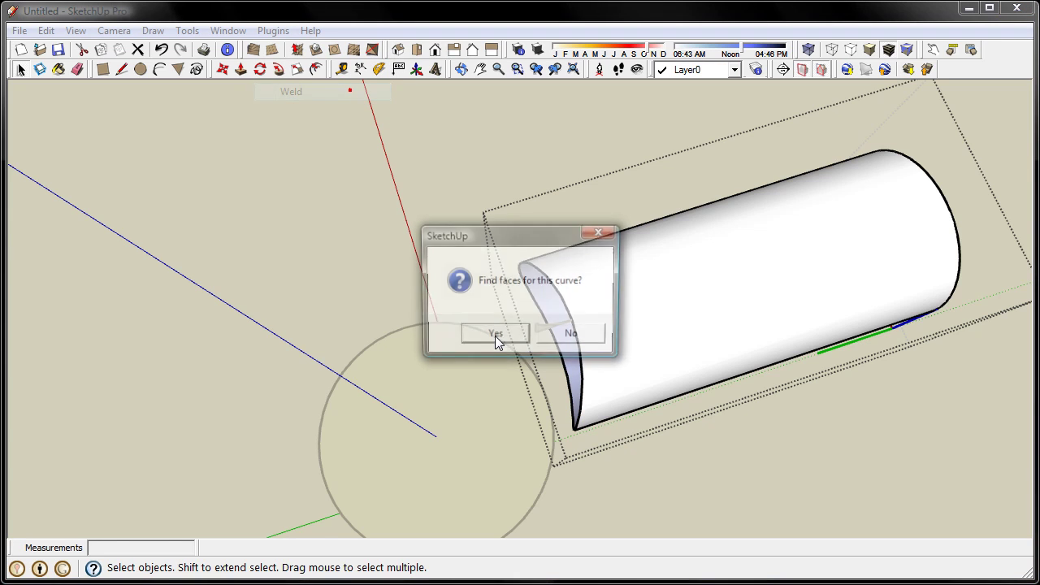
{"action": "left_click", "coordinate": [574, 336]}
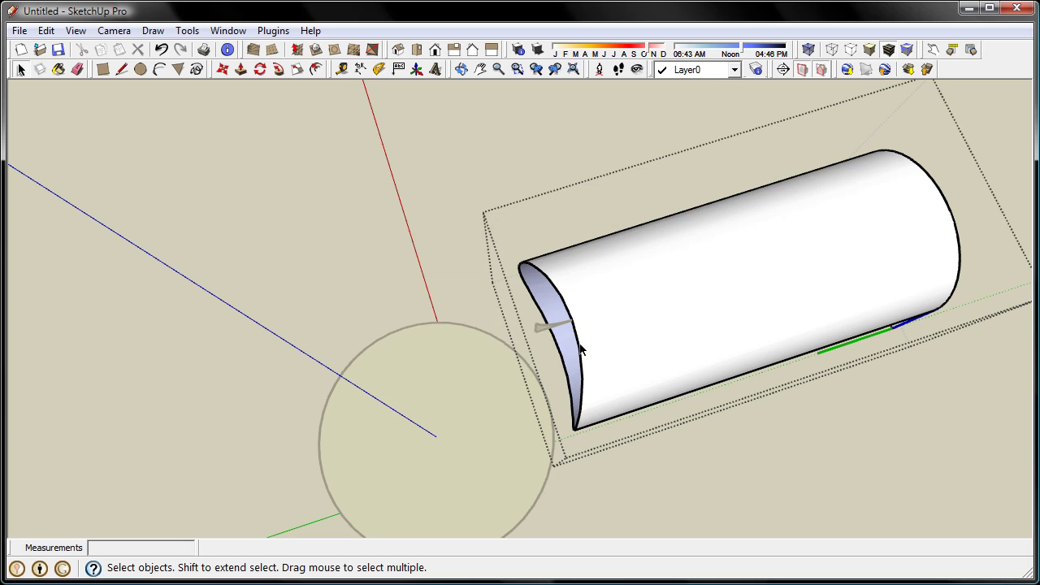
{"action": "left_click", "coordinate": [580, 365]}
{"action": "mouse_move", "coordinate": [520, 358]}
{"action": "middle_mouse_down"}
{"action": "mouse_move", "coordinate": [387, 344]}
{"action": "mouse_move", "coordinate": [407, 305]}
{"action": "middle_mouse_up"}
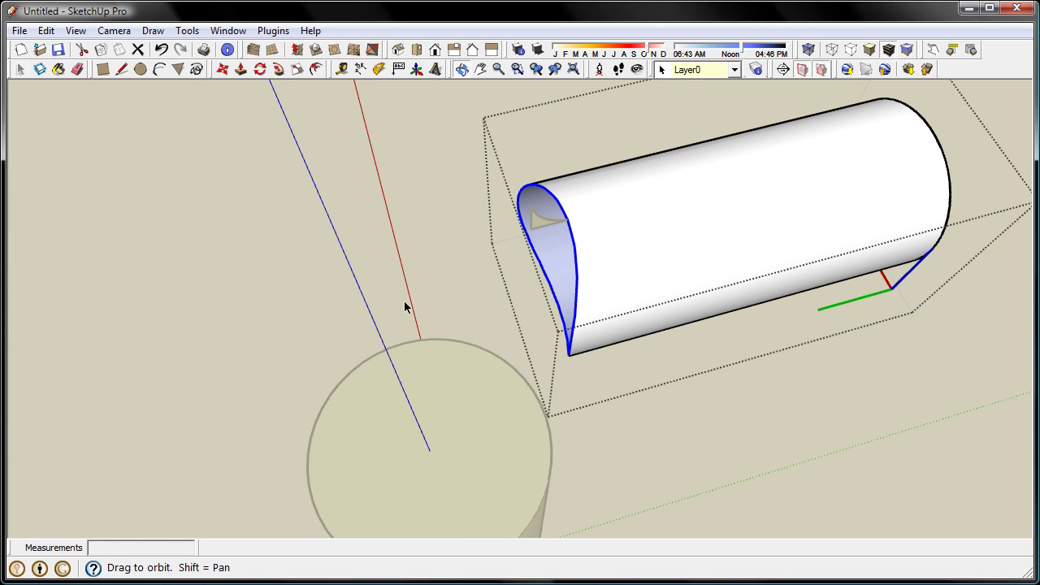
{"action": "left_click", "coordinate": [46, 32]}
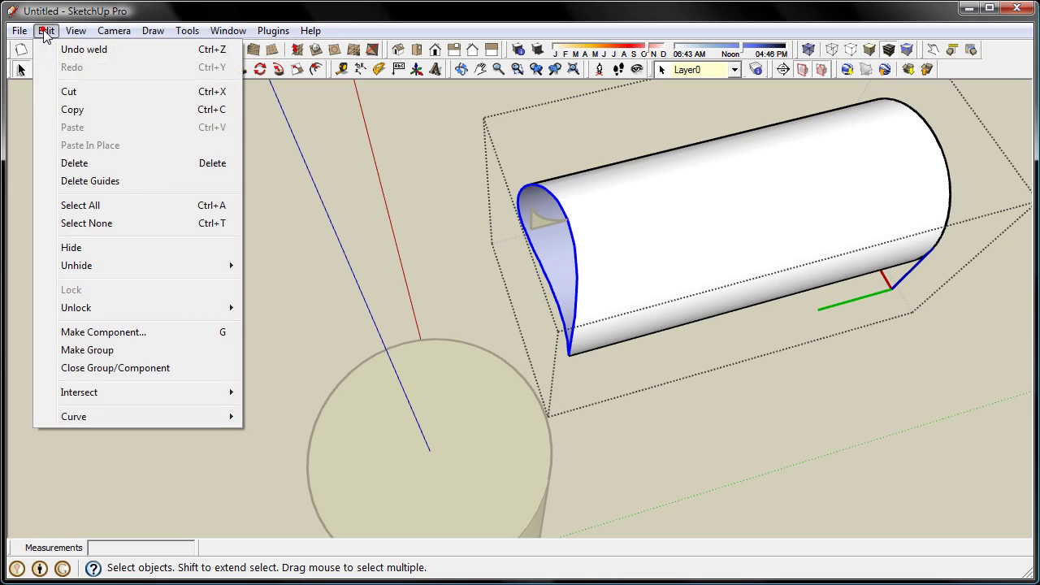
- Copy the pipe's welded end curve and hide the side pipe
{"action": "left_click", "coordinate": [163, 109]}
{"action": "left_click", "coordinate": [144, 226]}
{"action": "right_click", "coordinate": [588, 251]}
{"action": "left_click", "coordinate": [648, 301]}
{"action": "mouse_move", "coordinate": [649, 307]}
{"action": "middle_mouse_down"}
{"action": "mouse_move", "coordinate": [566, 180]}
{"action": "mouse_move", "coordinate": [569, 284]}
{"action": "mouse_move", "coordinate": [525, 298]}
{"action": "mouse_move", "coordinate": [585, 297]}
{"action": "mouse_move", "coordinate": [597, 318]}
{"action": "mouse_move", "coordinate": [643, 300]}
{"action": "mouse_move", "coordinate": [631, 299]}
{"action": "middle_mouse_up"}
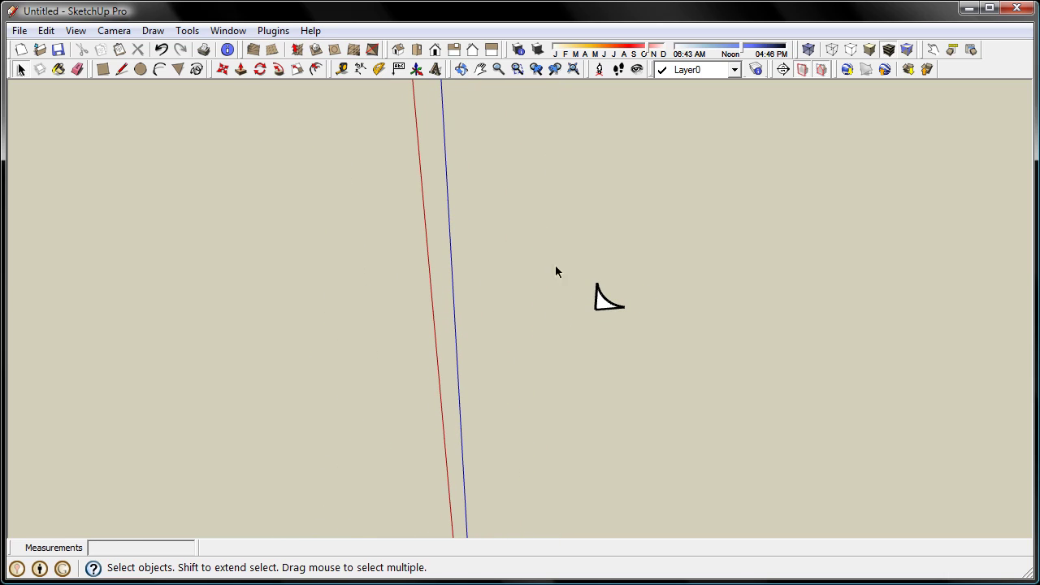
- Paste the copied saddle curve in place beside the fillet profile
{"action": "left_click", "coordinate": [47, 33]}
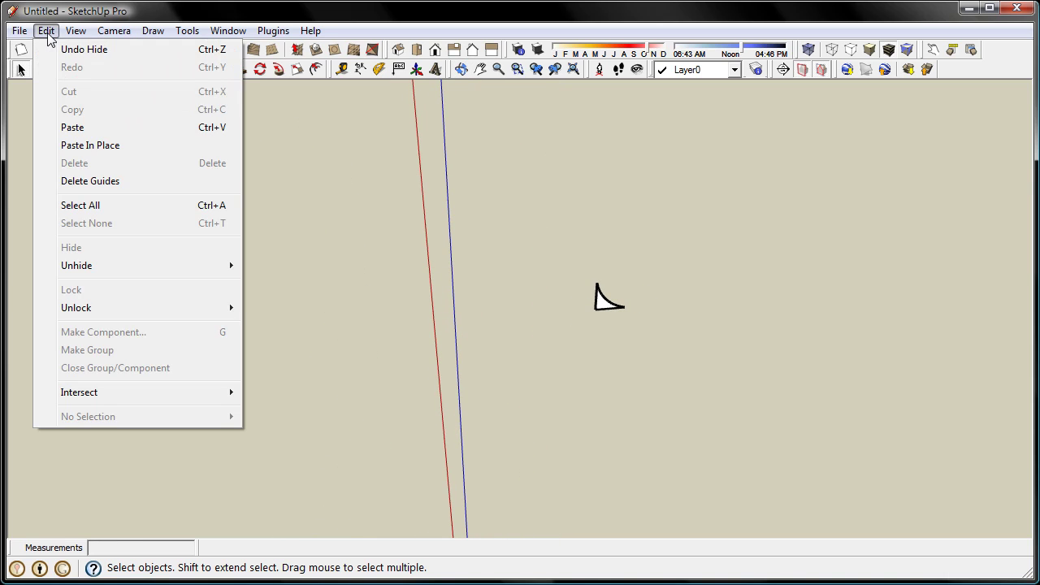
{"action": "left_click", "coordinate": [151, 148]}
{"action": "mouse_move", "coordinate": [408, 216]}
{"action": "middle_mouse_down"}
{"action": "mouse_move", "coordinate": [706, 246]}
{"action": "mouse_move", "coordinate": [701, 329]}
{"action": "mouse_move", "coordinate": [601, 301]}
{"action": "mouse_move", "coordinate": [601, 225]}
{"action": "mouse_move", "coordinate": [425, 128]}
{"action": "mouse_move", "coordinate": [300, 371]}
{"action": "mouse_move", "coordinate": [271, 504]}
{"action": "mouse_move", "coordinate": [300, 512]}
{"action": "mouse_move", "coordinate": [680, 317]}
{"action": "mouse_move", "coordinate": [713, 285]}
{"action": "mouse_move", "coordinate": [750, 306]}
{"action": "mouse_move", "coordinate": [619, 267]}
{"action": "mouse_move", "coordinate": [679, 228]}
{"action": "mouse_move", "coordinate": [592, 297]}
{"action": "middle_mouse_up"}
{"action": "scroll", "coordinate": [593, 297], "scroll_direction": "up", "scroll_amount": 3}
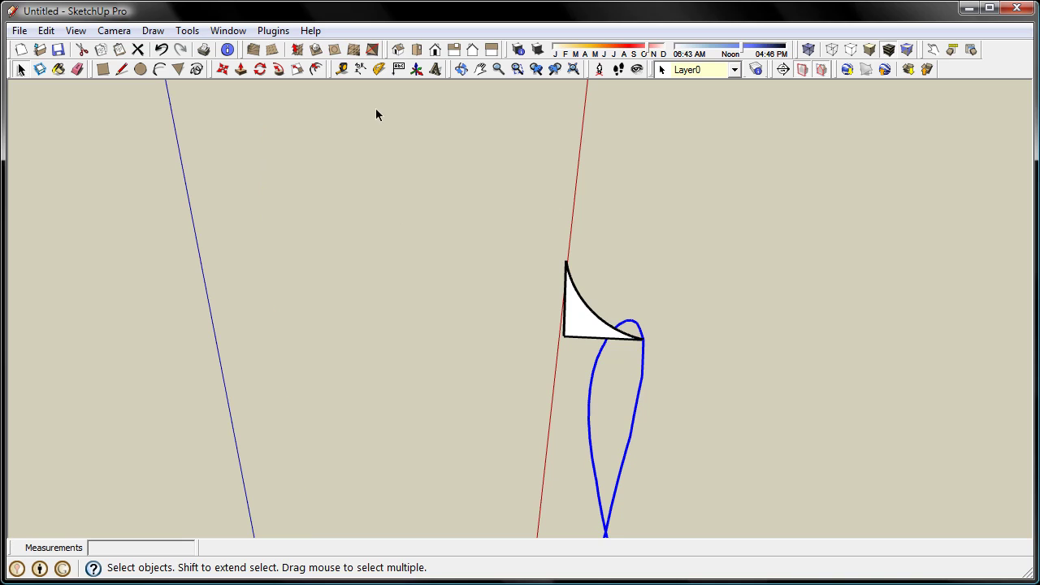
- Sweep the fillet profile face along the pasted saddle curve with Follow Me
{"action": "left_click", "coordinate": [280, 77]}
{"action": "left_click", "coordinate": [583, 330]}
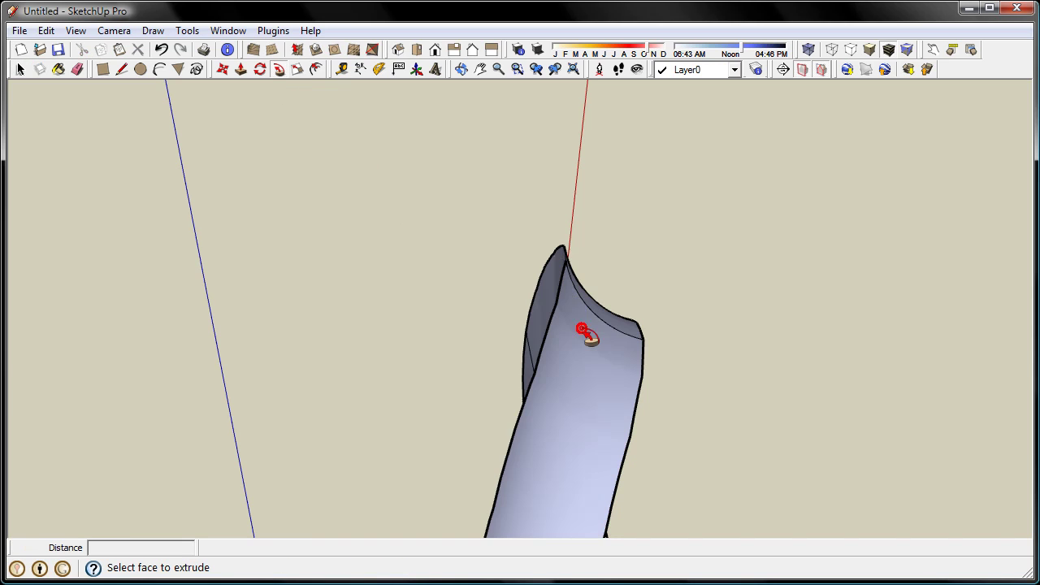
{"action": "key", "text": "space"}
{"action": "scroll", "coordinate": [360, 249], "scroll_direction": "down", "scroll_amount": 3}
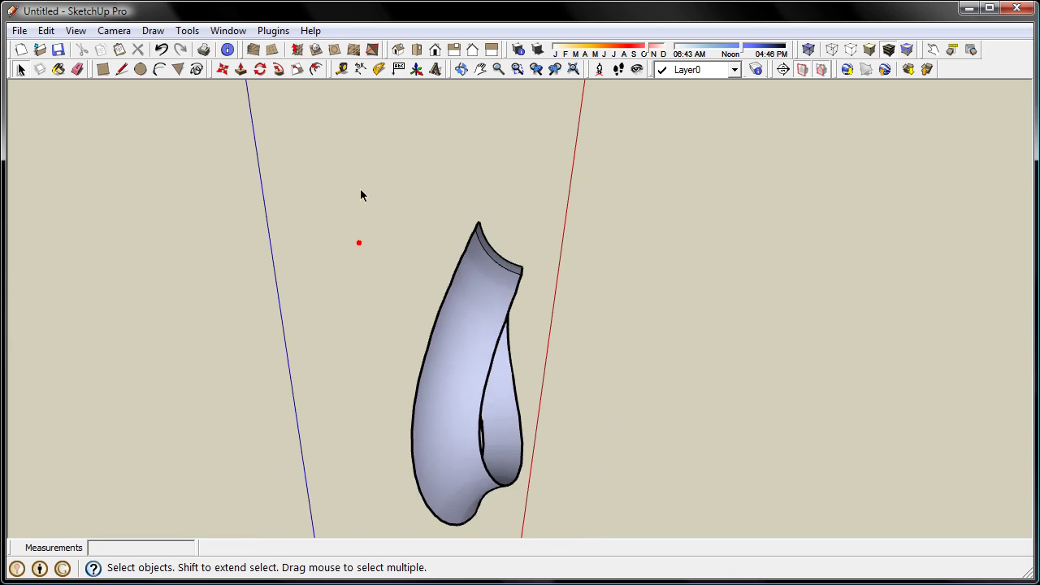
- Orbit around the new fillet ring to inspect it from several angles
{"action": "key", "text": "o"}
{"action": "left_click_drag", "start_coordinate": [652, 311], "coordinate": [176, 322]}
{"action": "key", "text": "space"}
{"action": "mouse_move", "coordinate": [671, 485]}
{"action": "middle_mouse_down"}
{"action": "mouse_move", "coordinate": [753, 290]}
{"action": "mouse_move", "coordinate": [756, 404]}
{"action": "middle_mouse_up"}
{"action": "middle_click_drag", "start_coordinate": [509, 375], "coordinate": [531, 476]}
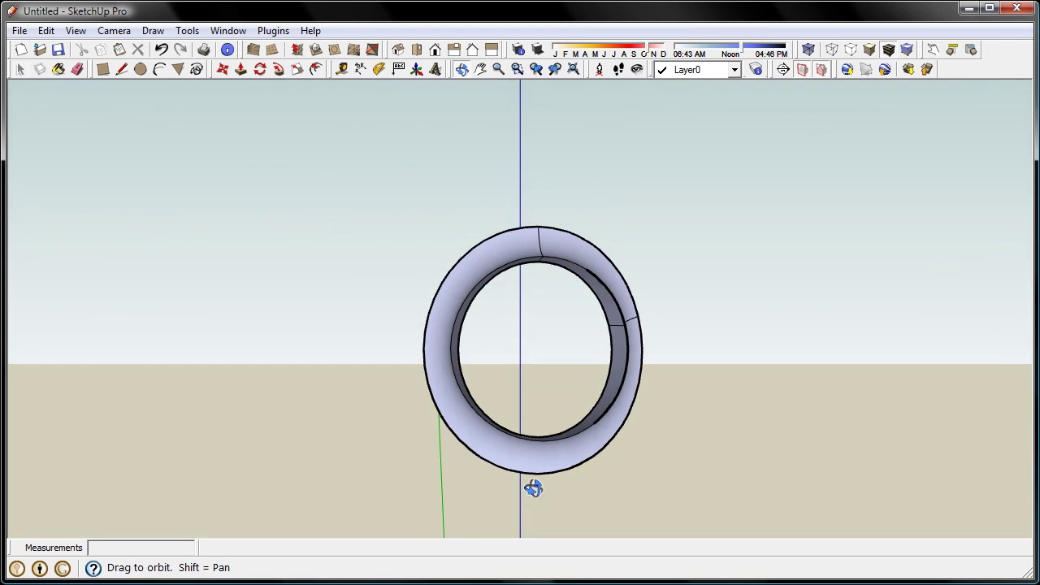
{"action": "mouse_move", "coordinate": [211, 415]}
{"action": "middle_mouse_down"}
{"action": "mouse_move", "coordinate": [582, 474]}
{"action": "mouse_move", "coordinate": [394, 434]}
{"action": "mouse_move", "coordinate": [624, 480]}
{"action": "mouse_move", "coordinate": [547, 529]}
{"action": "mouse_move", "coordinate": [560, 540]}
{"action": "middle_mouse_up"}
{"action": "scroll", "coordinate": [469, 448], "scroll_direction": "up", "scroll_amount": 1}
{"action": "scroll", "coordinate": [471, 445], "scroll_direction": "up", "scroll_amount": 3}
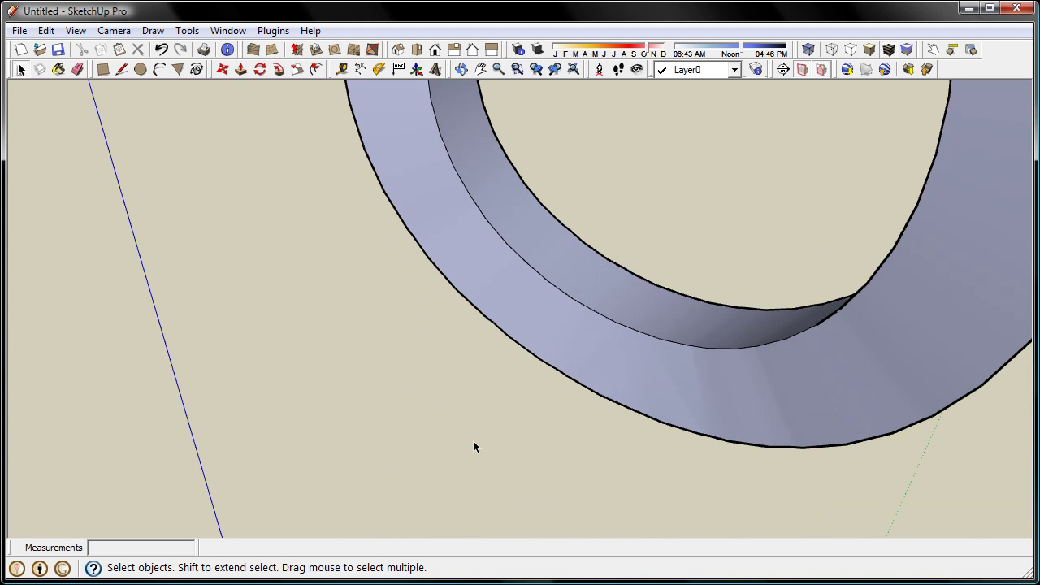
- Soften the rim and radial seam edges on the ring's near side with the Eraser
{"action": "mouse_move", "coordinate": [585, 278]}
{"action": "middle_mouse_down"}
{"action": "mouse_move", "coordinate": [550, 390]}
{"action": "mouse_move", "coordinate": [551, 426]}
{"action": "middle_mouse_up"}
{"action": "scroll", "coordinate": [551, 425], "scroll_direction": "down", "scroll_amount": 3}
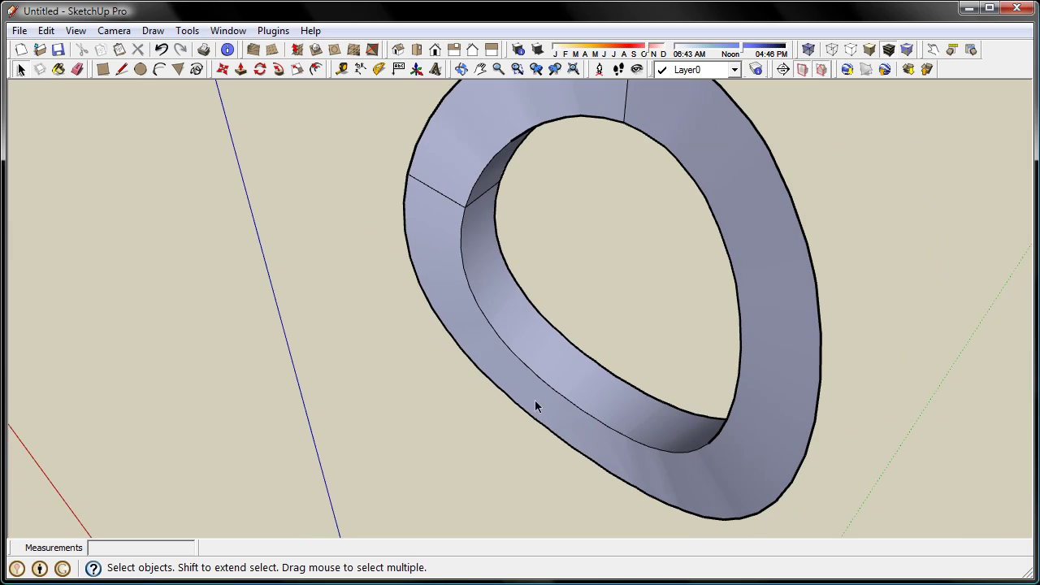
{"action": "left_click", "coordinate": [76, 76]}
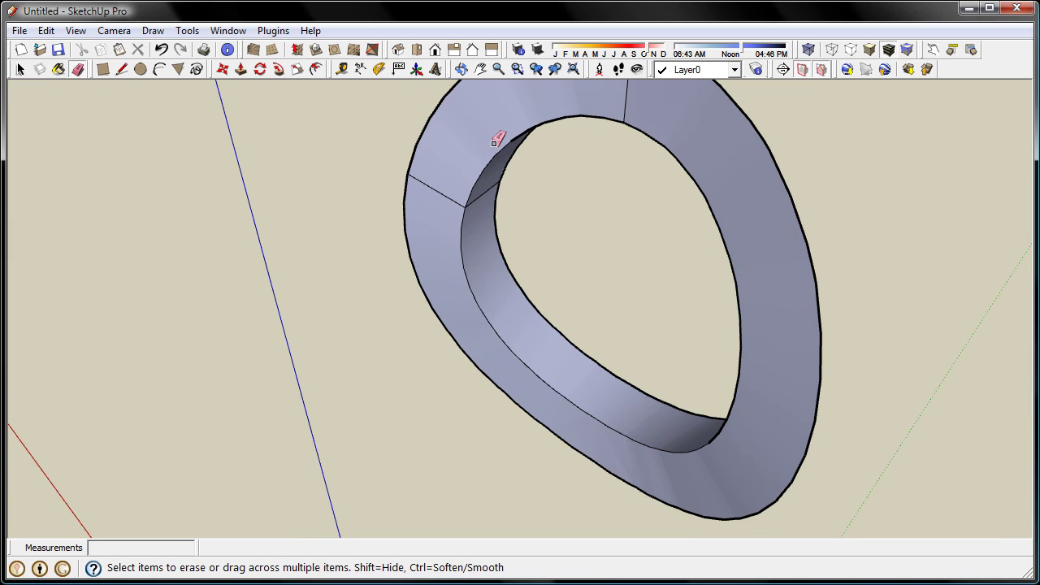
{"action": "left_click_drag", "start_coordinate": [513, 143], "coordinate": [499, 143]}
{"action": "left_click_drag", "start_coordinate": [466, 196], "coordinate": [464, 211]}
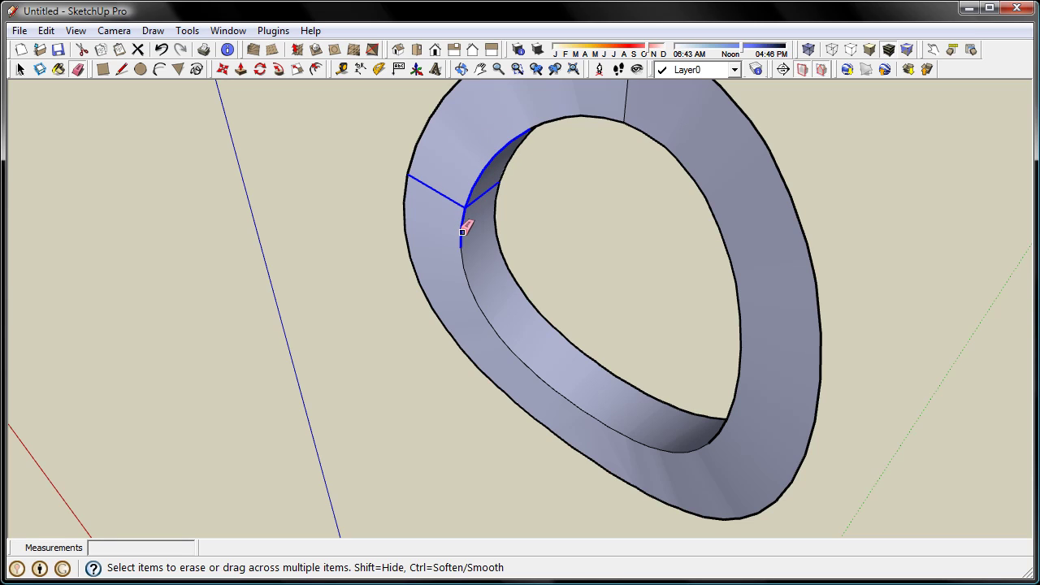
{"action": "left_click_drag", "start_coordinate": [512, 353], "coordinate": [537, 373]}
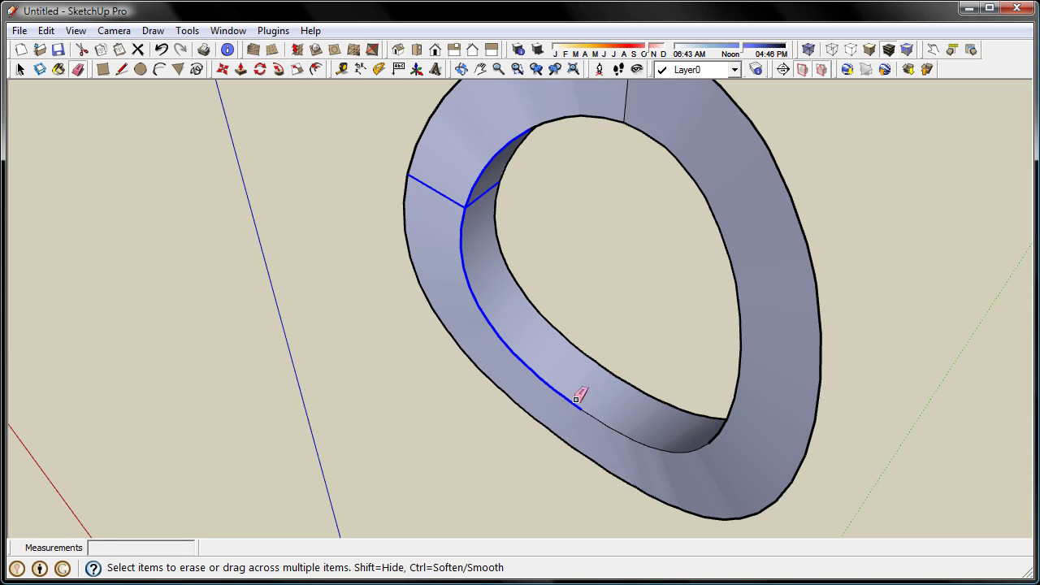
{"action": "left_click_drag", "start_coordinate": [606, 421], "coordinate": [640, 438]}
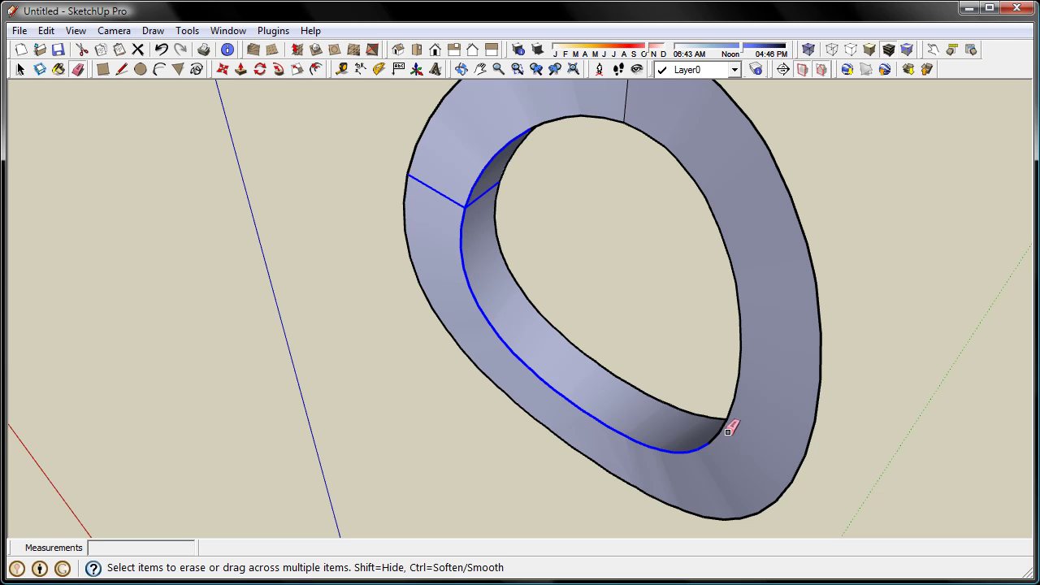
{"action": "left_click_drag", "start_coordinate": [712, 443], "coordinate": [706, 449]}
- Soften the remaining seam edges on the other side of the fillet ring
{"action": "mouse_move", "coordinate": [520, 372]}
{"action": "middle_mouse_down"}
{"action": "mouse_move", "coordinate": [736, 255]}
{"action": "mouse_move", "coordinate": [815, 87]}
{"action": "middle_mouse_up"}
{"action": "middle_click_drag", "start_coordinate": [615, 425], "coordinate": [743, 353]}
{"action": "mouse_move", "coordinate": [500, 179]}
{"action": "left_mouse_down"}
{"action": "mouse_move", "coordinate": [522, 177]}
{"action": "mouse_move", "coordinate": [498, 176]}
{"action": "mouse_move", "coordinate": [586, 222]}
{"action": "left_mouse_up"}
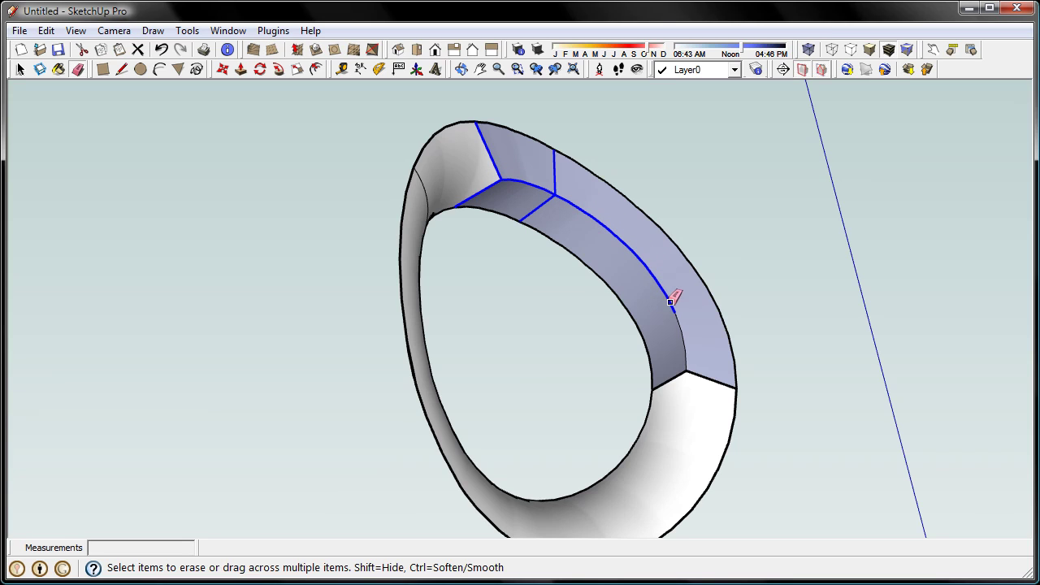
{"action": "left_click_drag", "start_coordinate": [688, 343], "coordinate": [689, 361]}
{"action": "mouse_move", "coordinate": [690, 361]}
{"action": "middle_mouse_down"}
{"action": "mouse_move", "coordinate": [419, 370]}
{"action": "mouse_move", "coordinate": [529, 330]}
{"action": "mouse_move", "coordinate": [680, 382]}
{"action": "mouse_move", "coordinate": [528, 333]}
{"action": "mouse_move", "coordinate": [311, 359]}
{"action": "mouse_move", "coordinate": [467, 327]}
{"action": "mouse_move", "coordinate": [430, 333]}
{"action": "mouse_move", "coordinate": [395, 409]}
{"action": "mouse_move", "coordinate": [380, 452]}
{"action": "mouse_move", "coordinate": [404, 468]}
{"action": "middle_mouse_up"}
{"action": "key", "text": "space"}
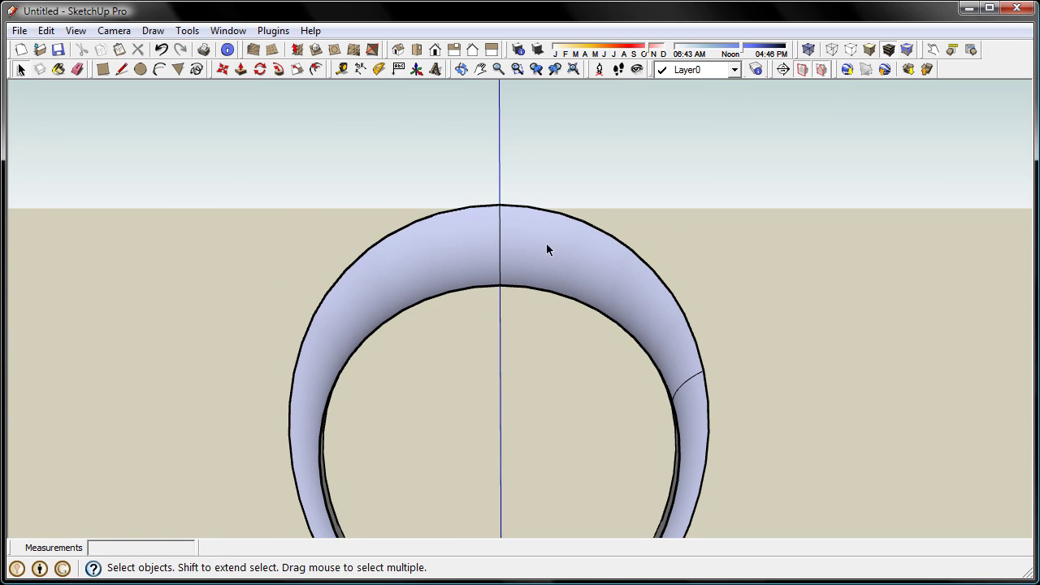
- Soften the last vertical seam edge on the ring using Entity Info
{"action": "left_click_drag", "start_coordinate": [491, 193], "coordinate": [509, 303]}
{"action": "mouse_move", "coordinate": [432, 318]}
{"action": "middle_mouse_down"}
{"action": "mouse_move", "coordinate": [567, 419]}
{"action": "mouse_move", "coordinate": [568, 487]}
{"action": "middle_mouse_up"}
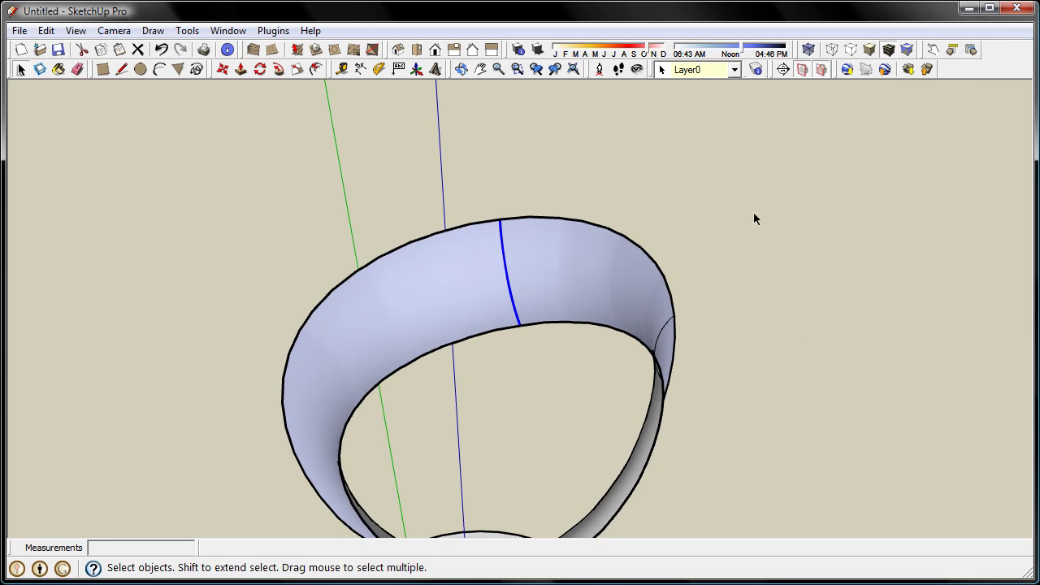
{"action": "left_click", "coordinate": [244, 31]}
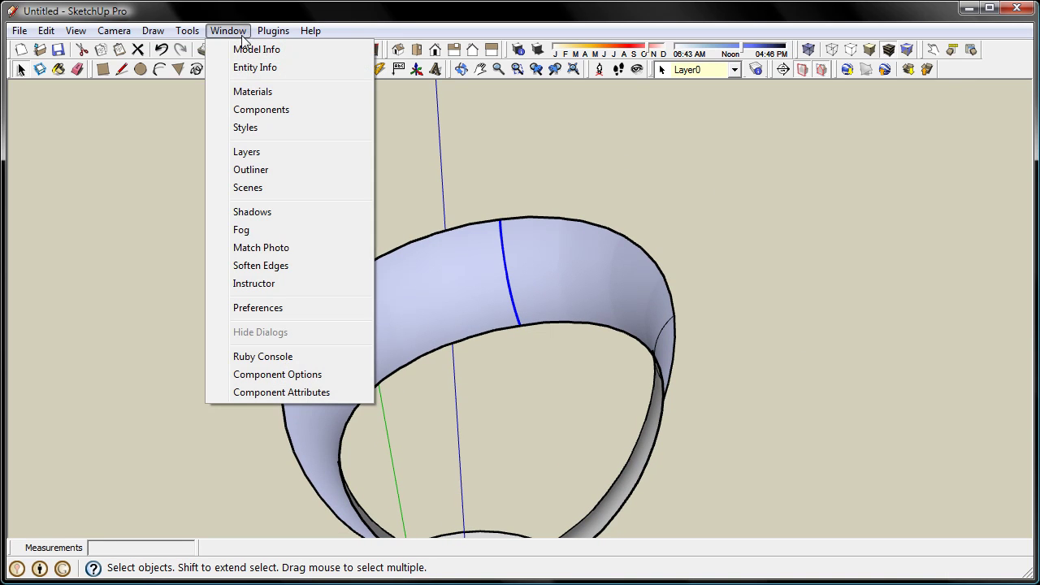
{"action": "left_click", "coordinate": [319, 67]}
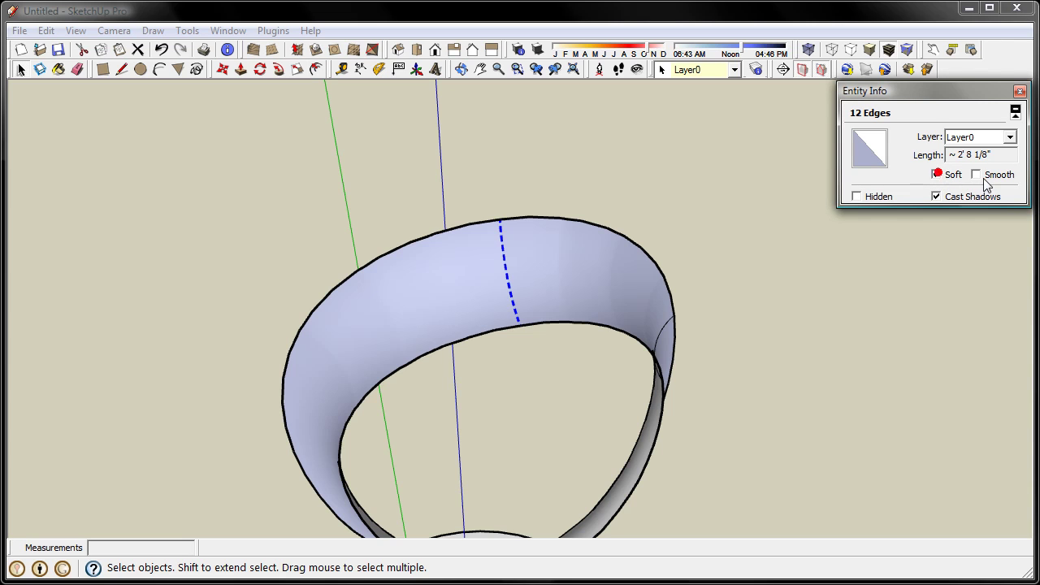
{"action": "mouse_move", "coordinate": [833, 362]}
{"action": "middle_mouse_down"}
{"action": "mouse_move", "coordinate": [415, 224]}
{"action": "mouse_move", "coordinate": [431, 237]}
{"action": "middle_mouse_up"}
{"action": "left_click_drag", "start_coordinate": [488, 365], "coordinate": [653, 418]}
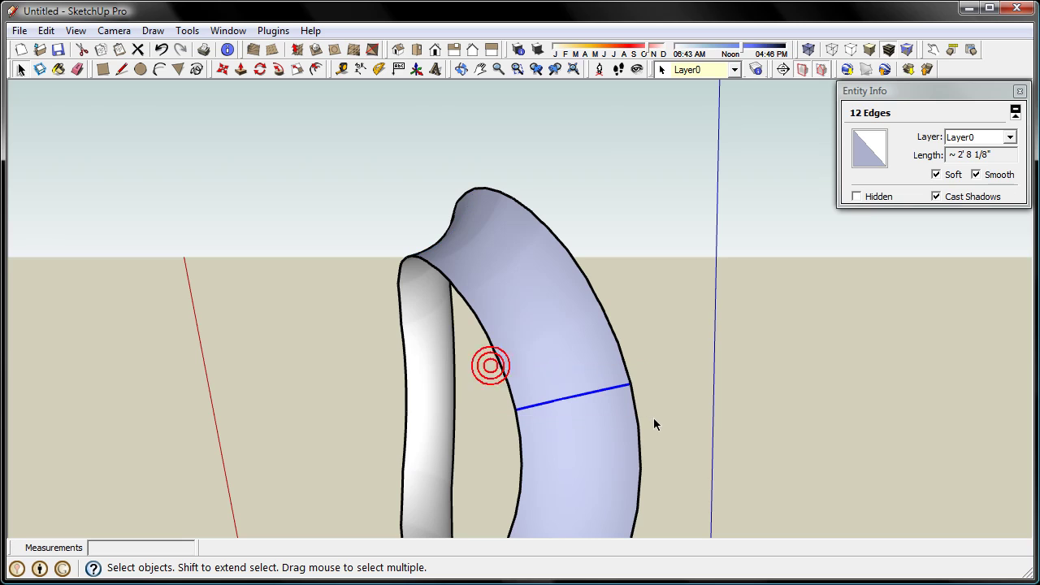
{"action": "left_click", "coordinate": [952, 174]}
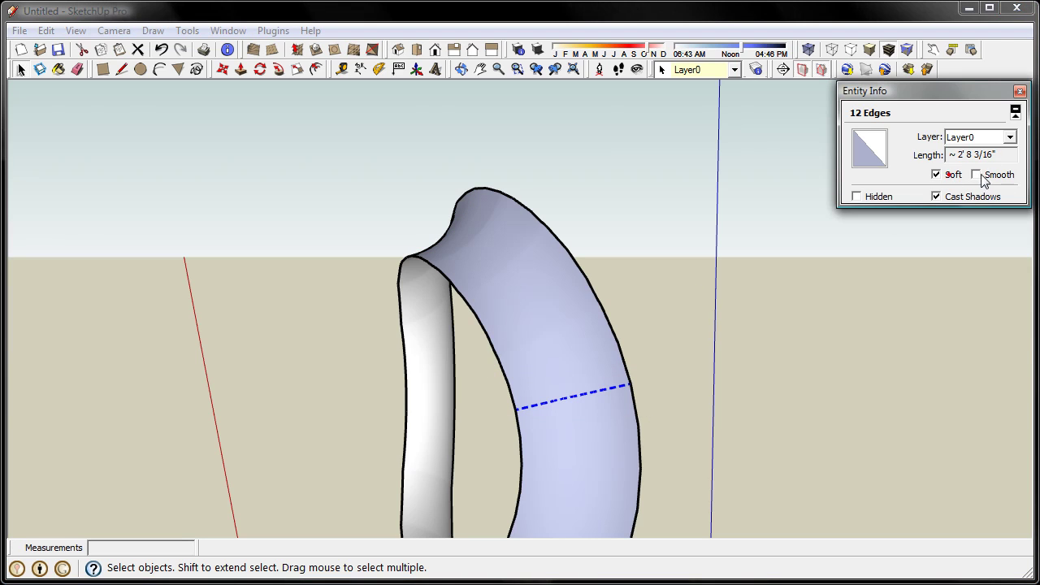
{"action": "left_click", "coordinate": [963, 93]}
- Reverse the fillet ring's faces so the white outside shows
{"action": "mouse_move", "coordinate": [884, 161]}
{"action": "middle_mouse_down"}
{"action": "mouse_move", "coordinate": [555, 265]}
{"action": "mouse_move", "coordinate": [623, 298]}
{"action": "middle_mouse_up"}
{"action": "right_click", "coordinate": [623, 298]}
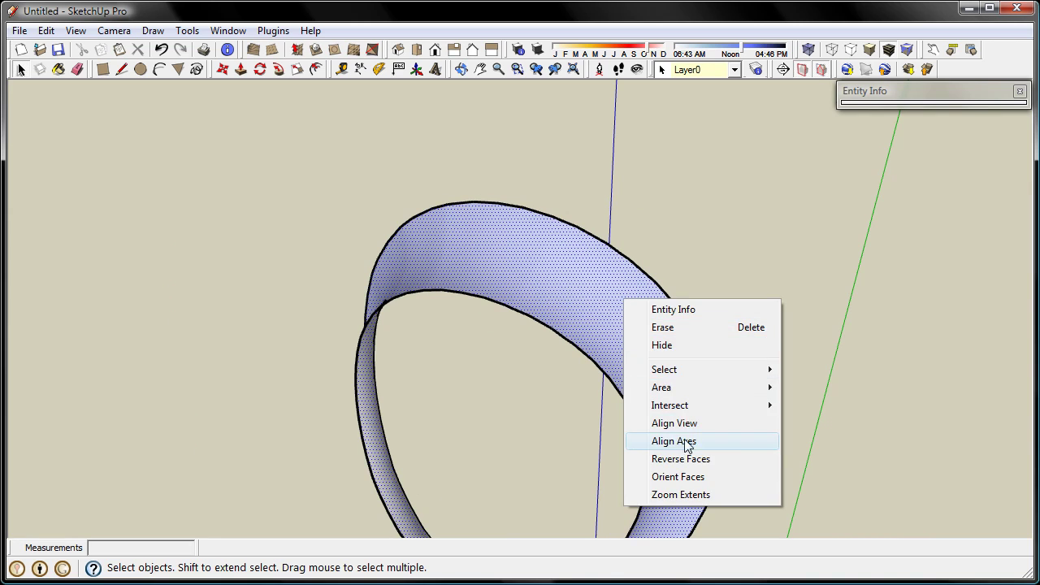
{"action": "left_click", "coordinate": [680, 459]}
{"action": "mouse_move", "coordinate": [570, 122]}
{"action": "middle_mouse_down"}
{"action": "mouse_move", "coordinate": [505, 160]}
{"action": "mouse_move", "coordinate": [787, 216]}
{"action": "middle_mouse_up"}
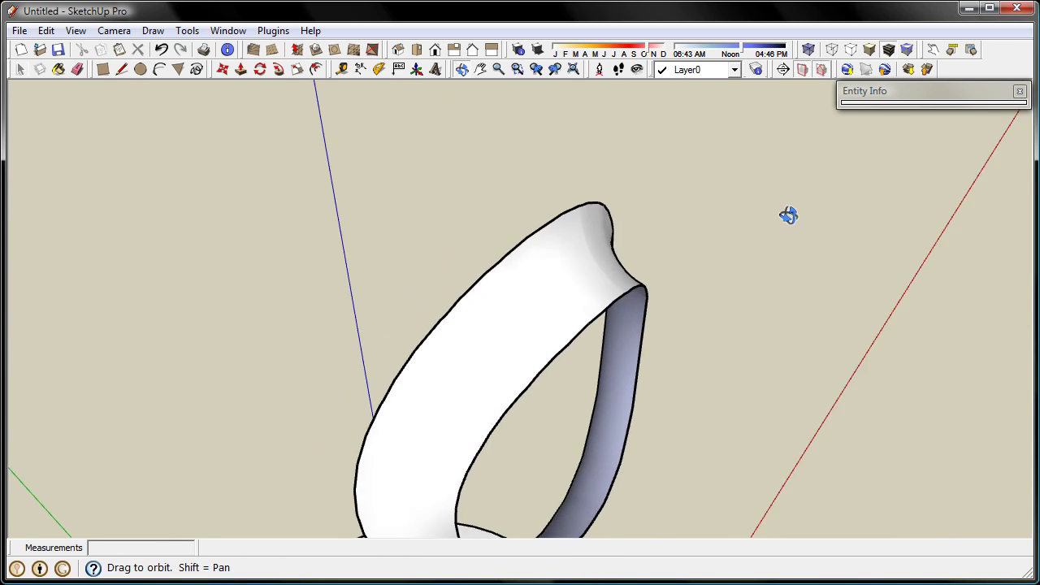
{"action": "mouse_move", "coordinate": [306, 223]}
{"action": "middle_mouse_down"}
{"action": "mouse_move", "coordinate": [413, 220]}
{"action": "mouse_move", "coordinate": [170, 111]}
{"action": "mouse_move", "coordinate": [211, 179]}
{"action": "mouse_move", "coordinate": [131, 88]}
{"action": "middle_mouse_up"}
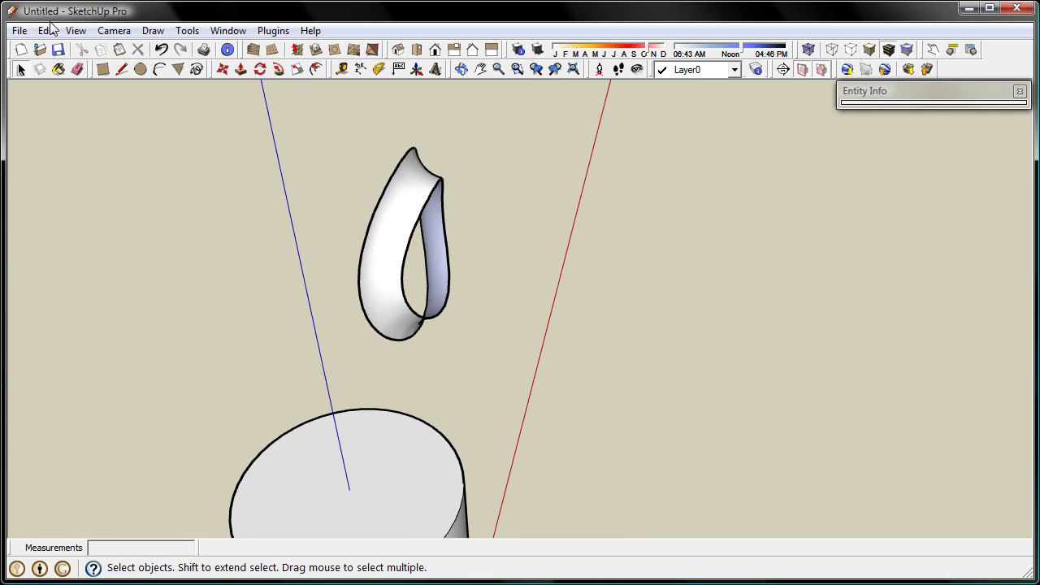
- Unhide all objects and explode the side pipe into loose geometry
{"action": "left_click", "coordinate": [46, 30]}
{"action": "left_click", "coordinate": [204, 265]}
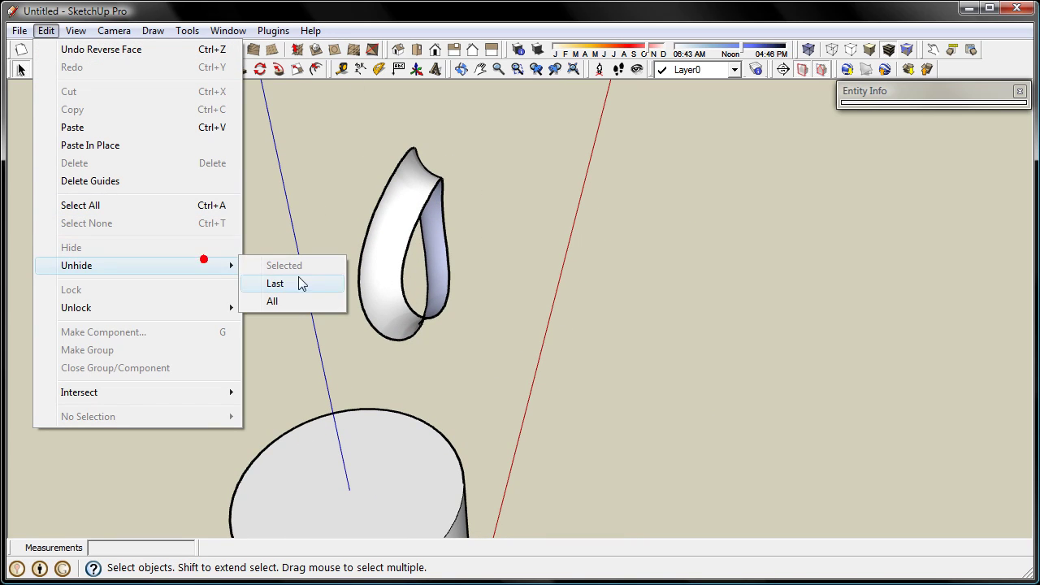
{"action": "left_click", "coordinate": [307, 301]}
{"action": "left_click", "coordinate": [562, 281]}
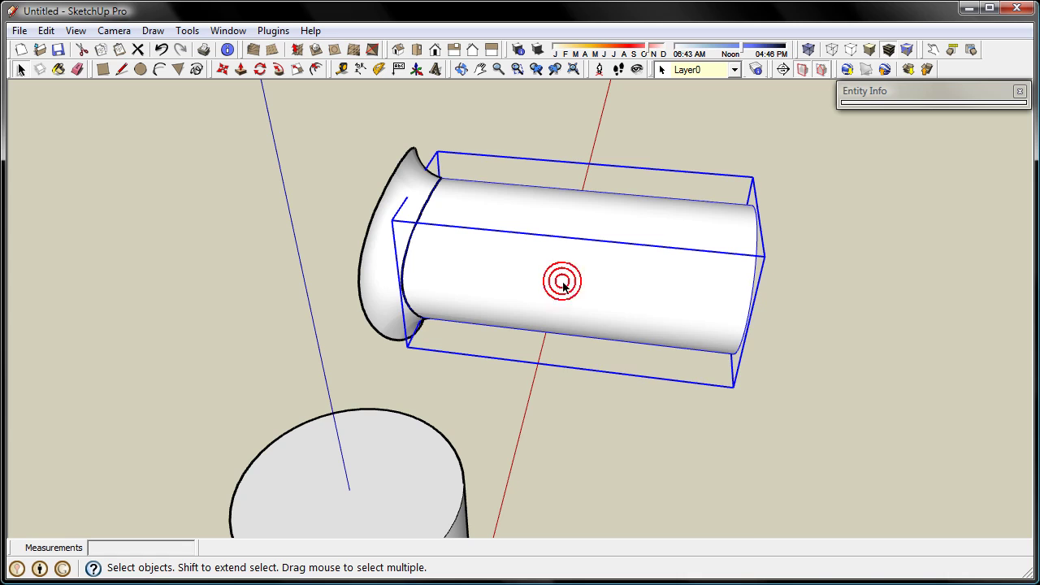
{"action": "right_click", "coordinate": [562, 281]}
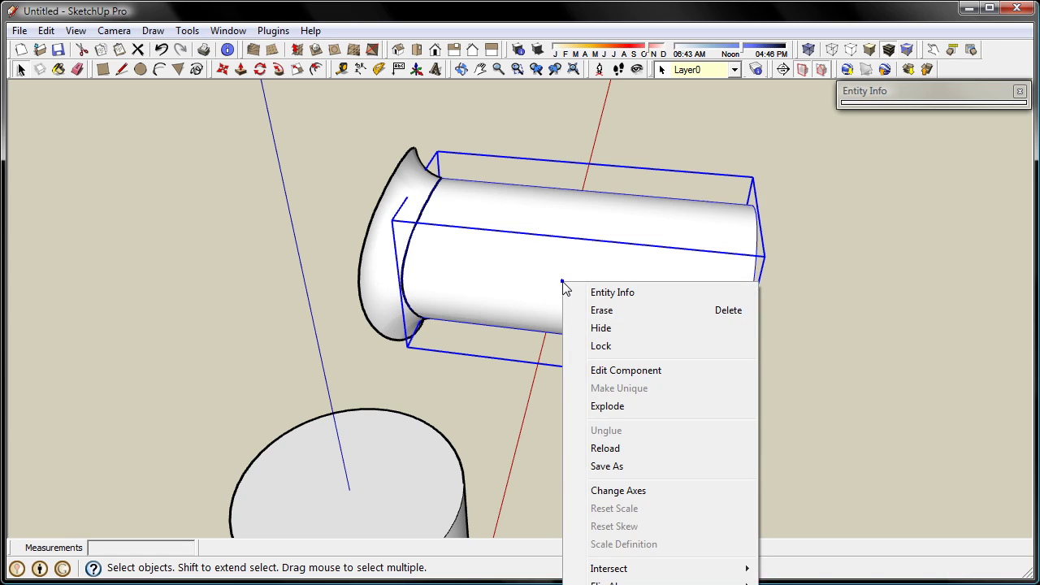
{"action": "left_click", "coordinate": [683, 406]}
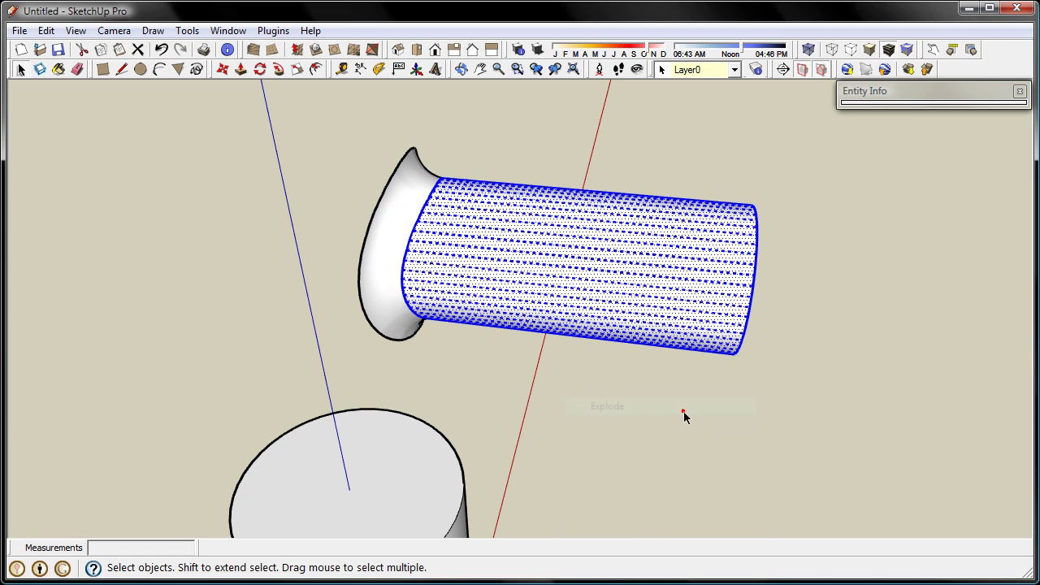
{"action": "middle_click_drag", "start_coordinate": [683, 411], "coordinate": [571, 387]}
- Hide the seam curve at the tube's flared end in Entity Info
{"action": "left_click", "coordinate": [535, 299]}
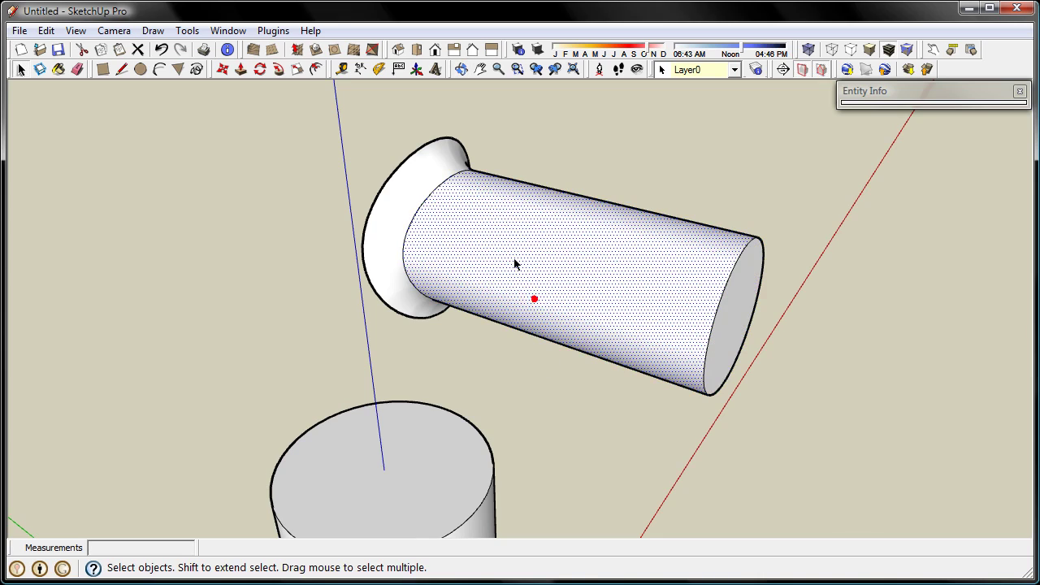
{"action": "double_click", "coordinate": [514, 262]}
{"action": "left_click", "coordinate": [594, 269], "text": "shift"}
{"action": "left_click", "coordinate": [710, 330], "text": "shift"}
{"action": "left_click", "coordinate": [964, 90]}
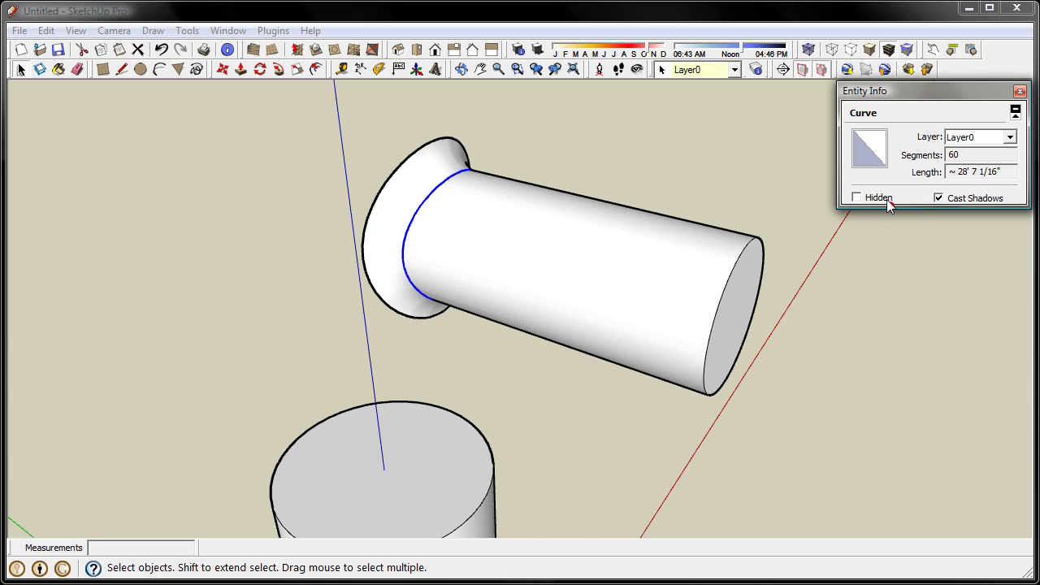
{"action": "left_click", "coordinate": [887, 201]}
{"action": "left_click", "coordinate": [789, 178]}
{"action": "left_click", "coordinate": [877, 94]}
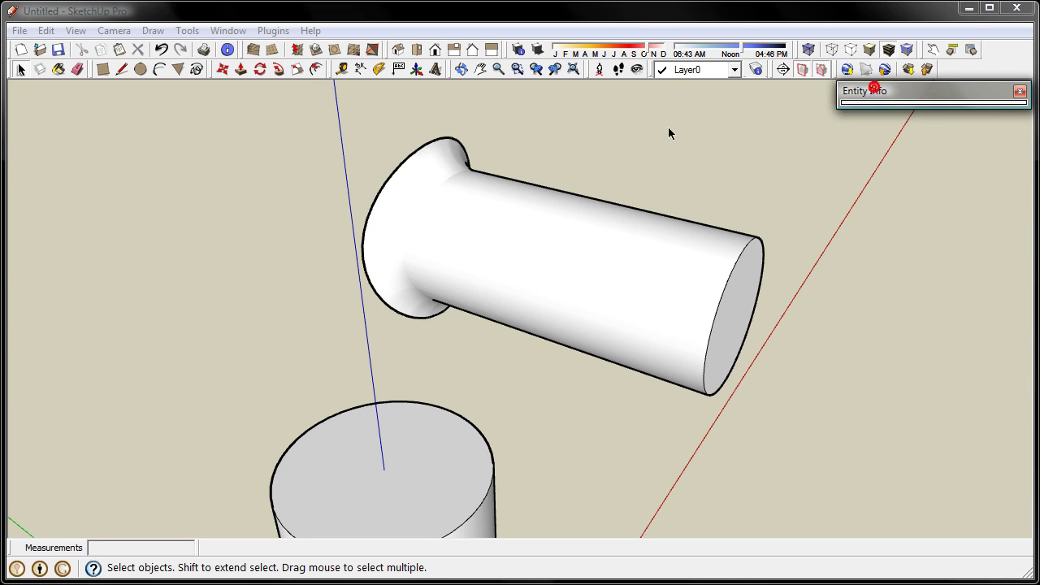
{"action": "mouse_move", "coordinate": [669, 127]}
{"action": "middle_mouse_down"}
{"action": "mouse_move", "coordinate": [985, 507]}
{"action": "mouse_move", "coordinate": [706, 432]}
{"action": "middle_mouse_up"}
- Turn the whole flared tube into a new component, Component#2
{"action": "triple_click", "coordinate": [629, 306]}
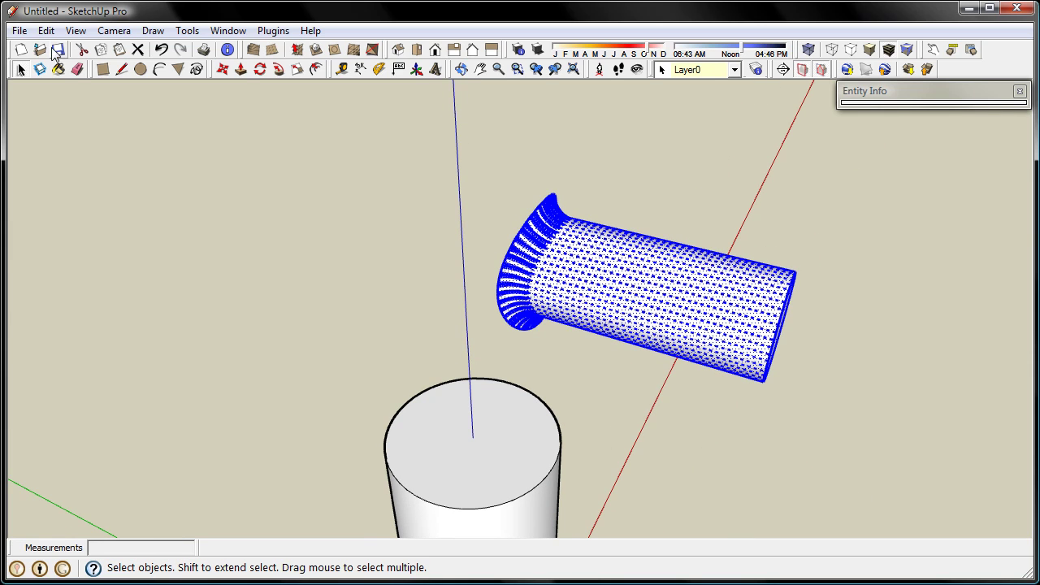
{"action": "left_click", "coordinate": [45, 30]}
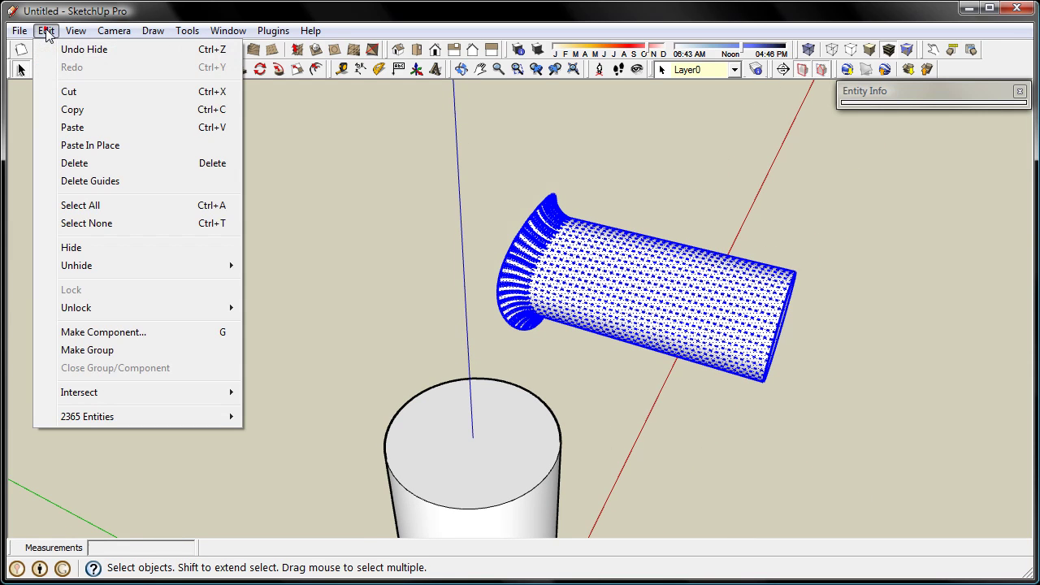
{"action": "left_click", "coordinate": [176, 336]}
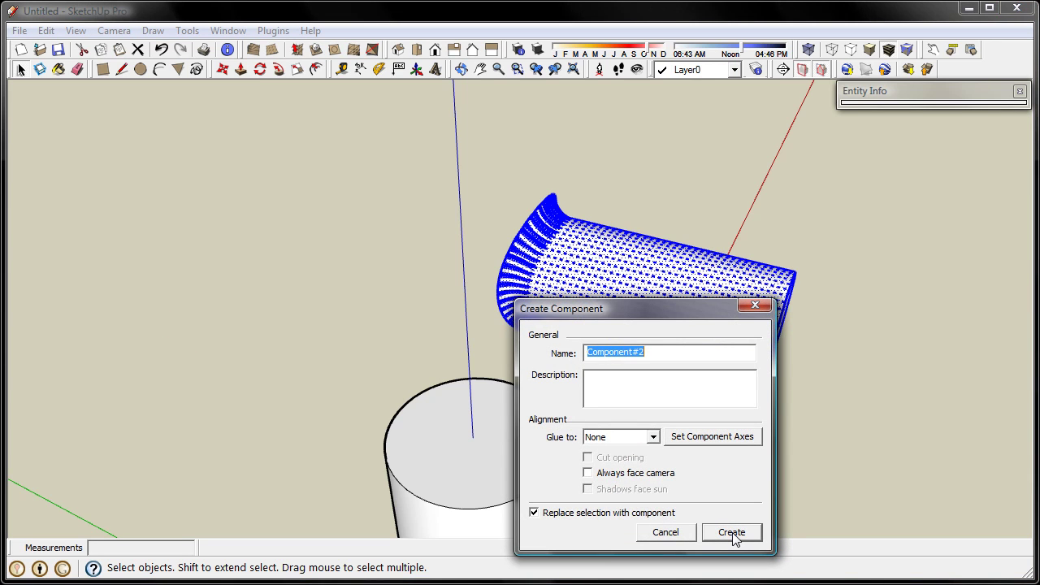
{"action": "left_click", "coordinate": [731, 533]}
{"action": "scroll", "coordinate": [339, 366], "scroll_direction": "down", "scroll_amount": 3}
{"action": "middle_click_drag", "start_coordinate": [778, 370], "coordinate": [396, 187]}
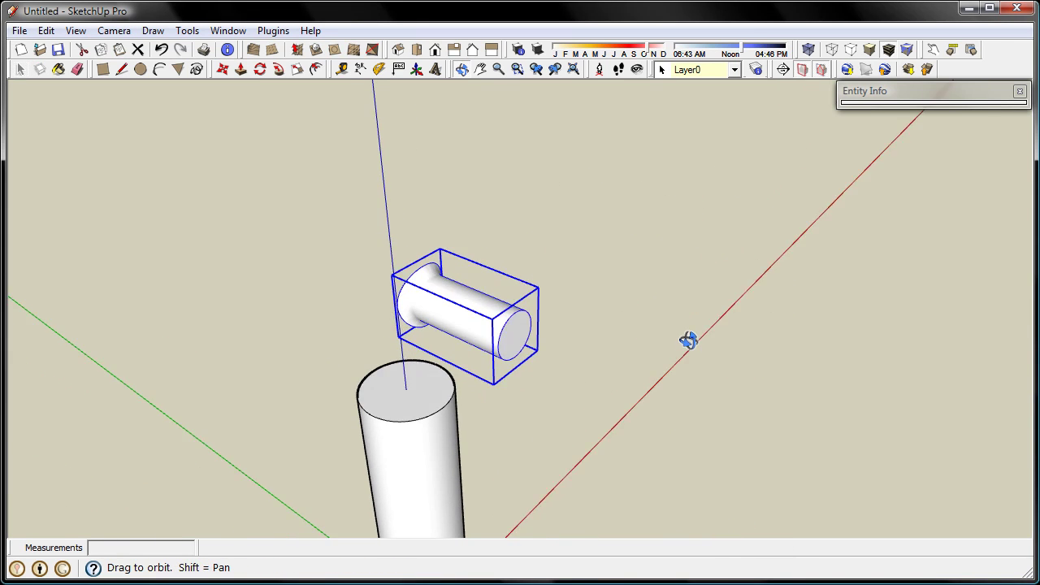
- Move the tube from its end-face centre up beside the tapered cylinder
{"action": "left_click", "coordinate": [222, 70]}
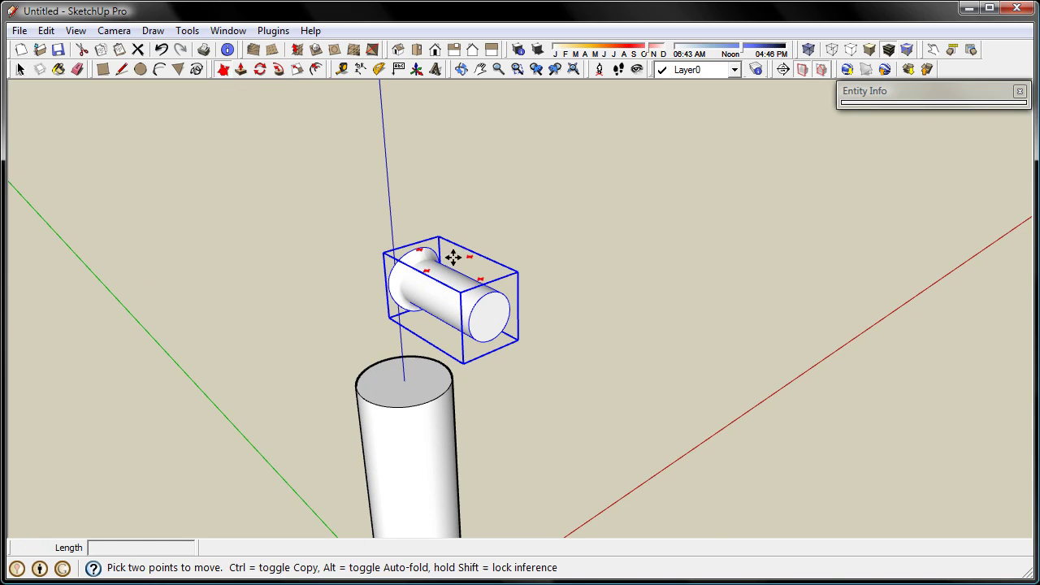
{"action": "left_click", "coordinate": [491, 316]}
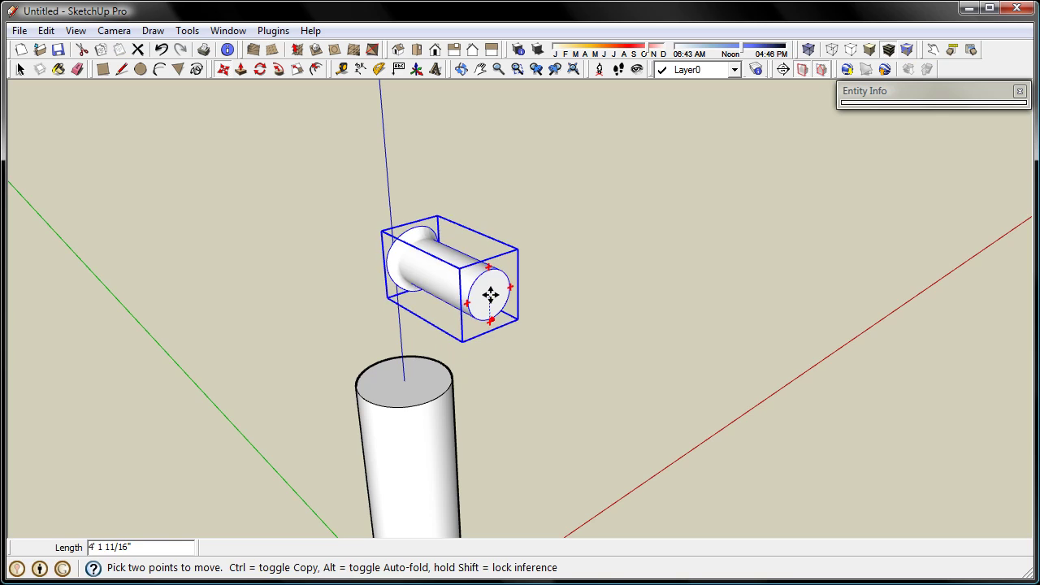
{"action": "scroll", "coordinate": [517, 187], "scroll_direction": "down", "scroll_amount": 2}
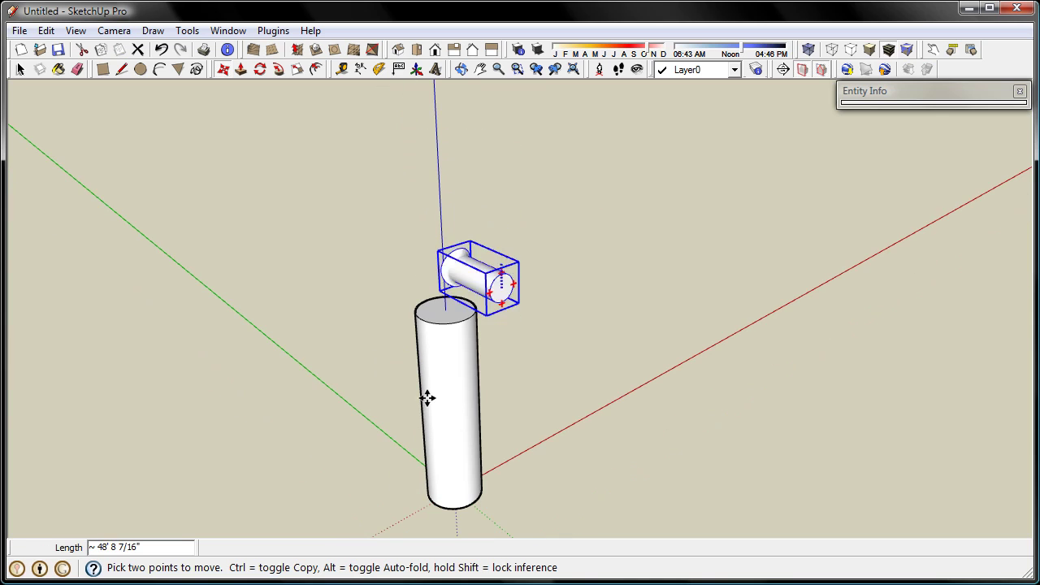
{"action": "left_click", "coordinate": [431, 438]}
{"action": "middle_click_drag", "start_coordinate": [431, 441], "coordinate": [471, 456]}
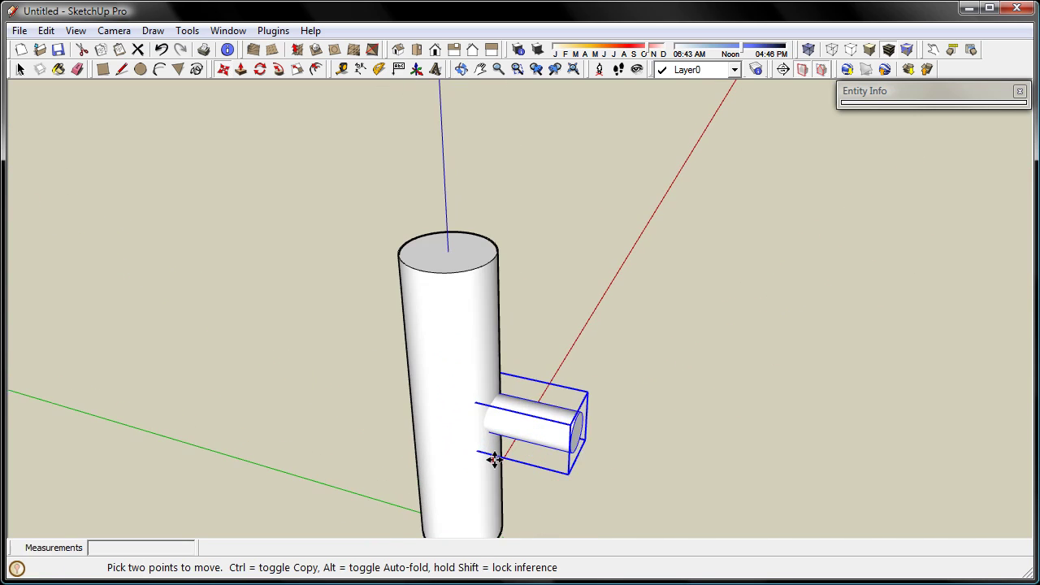
{"action": "scroll", "coordinate": [492, 455], "scroll_direction": "up", "scroll_amount": 3}
- Slide the tube along the green axis until its flare touches the cylinder
{"action": "left_click", "coordinate": [509, 420]}
{"action": "scroll", "coordinate": [511, 424], "scroll_direction": "up", "scroll_amount": 2}
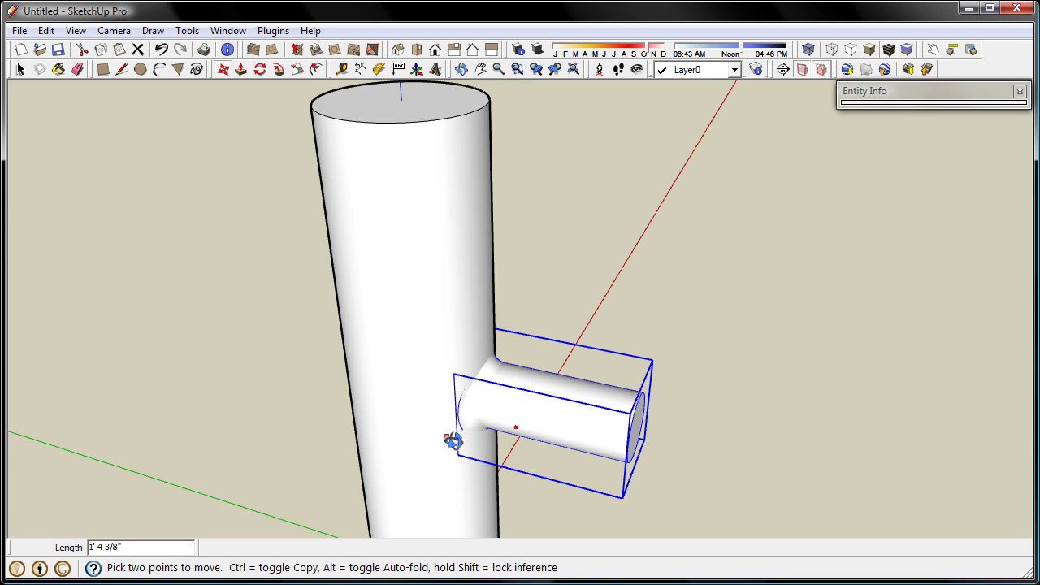
{"action": "left_click", "coordinate": [515, 429]}
{"action": "scroll", "coordinate": [471, 445], "scroll_direction": "up", "scroll_amount": 3}
{"action": "scroll", "coordinate": [462, 456], "scroll_direction": "up", "scroll_amount": 2}
{"action": "mouse_move", "coordinate": [462, 455]}
{"action": "middle_mouse_down"}
{"action": "mouse_move", "coordinate": [325, 376]}
{"action": "mouse_move", "coordinate": [324, 334]}
{"action": "mouse_move", "coordinate": [511, 269]}
{"action": "mouse_move", "coordinate": [569, 297]}
{"action": "mouse_move", "coordinate": [545, 444]}
{"action": "middle_mouse_up"}
{"action": "scroll", "coordinate": [474, 513], "scroll_direction": "down", "scroll_amount": 3}
{"action": "scroll", "coordinate": [476, 504], "scroll_direction": "down", "scroll_amount": 1}
{"action": "scroll", "coordinate": [475, 504], "scroll_direction": "down", "scroll_amount": 3}
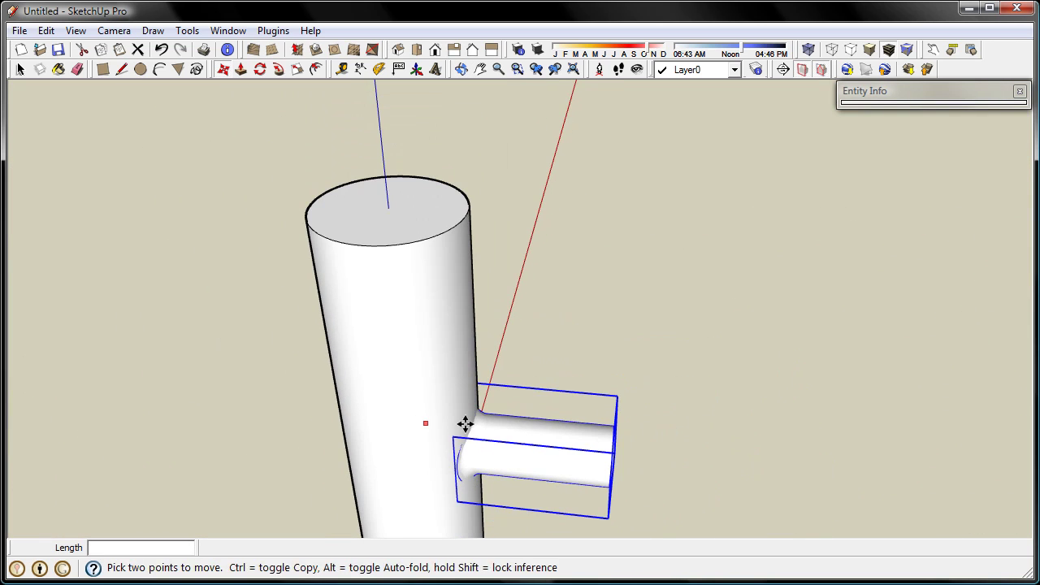
{"action": "key", "text": "space"}
- Select the cylinder's end face and look into the cylinder end
{"action": "left_click", "coordinate": [616, 316]}
{"action": "mouse_move", "coordinate": [616, 317]}
{"action": "middle_mouse_down"}
{"action": "mouse_move", "coordinate": [579, 366]}
{"action": "mouse_move", "coordinate": [263, 321]}
{"action": "middle_mouse_up"}
{"action": "left_click", "coordinate": [320, 305]}
{"action": "mouse_move", "coordinate": [329, 306]}
{"action": "middle_mouse_down"}
{"action": "mouse_move", "coordinate": [652, 409]}
{"action": "mouse_move", "coordinate": [546, 399]}
{"action": "middle_mouse_up"}
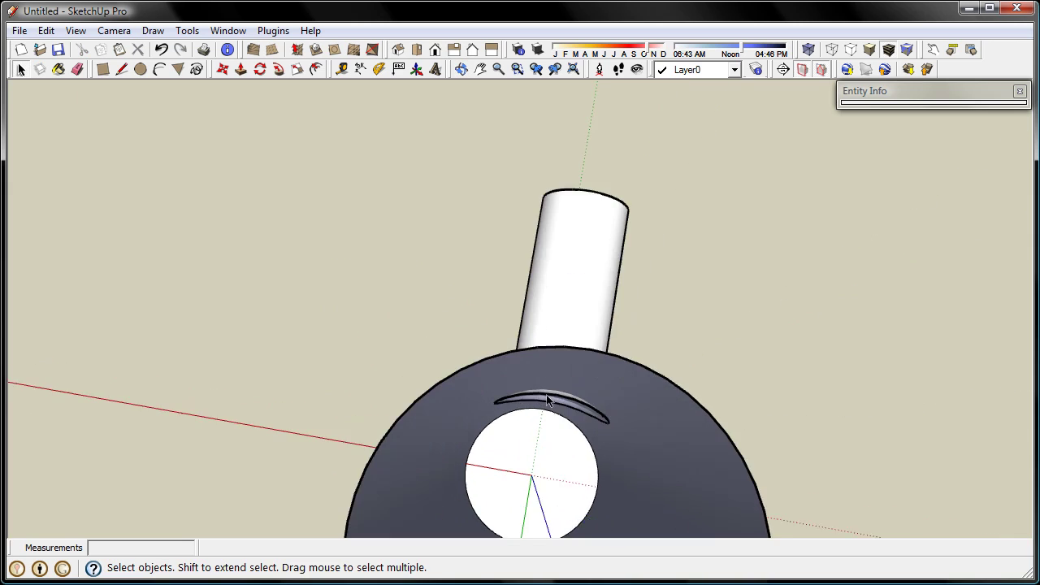
- Intersect the flare sliver inside the cylinder with the model
{"action": "scroll", "coordinate": [546, 400], "scroll_direction": "up", "scroll_amount": 4}
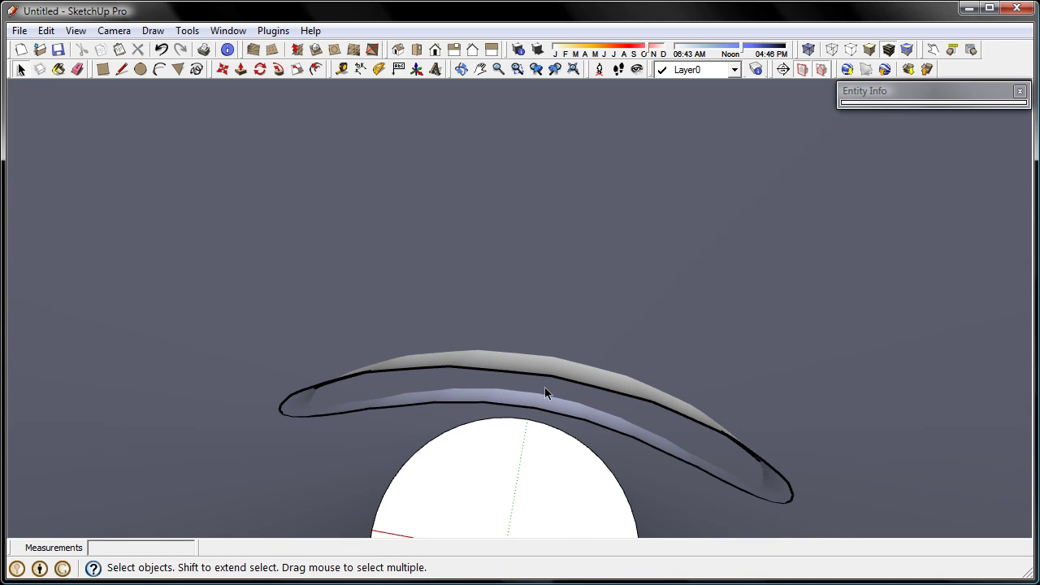
{"action": "left_click", "coordinate": [544, 379]}
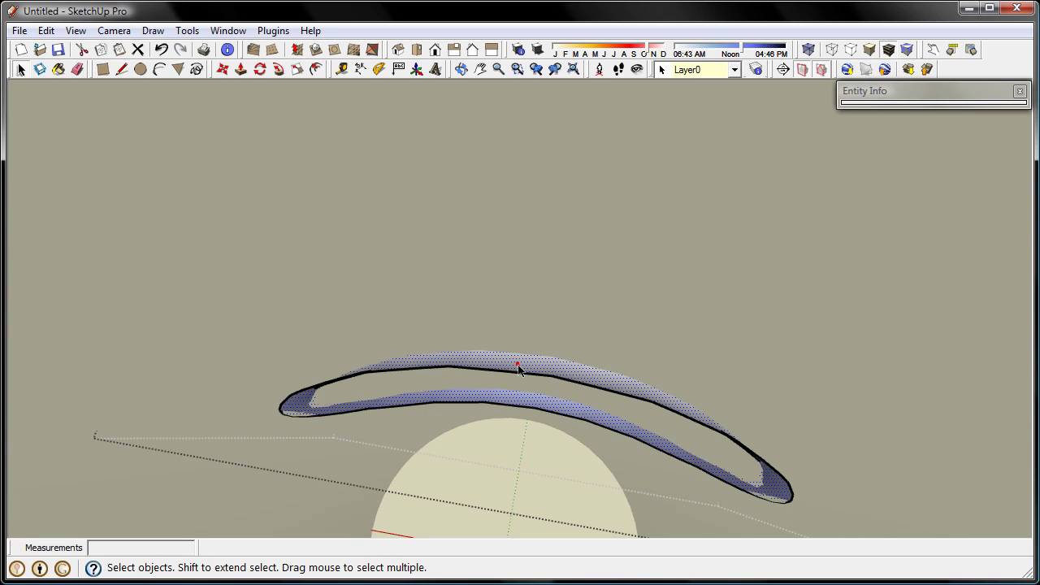
{"action": "left_click", "coordinate": [46, 31]}
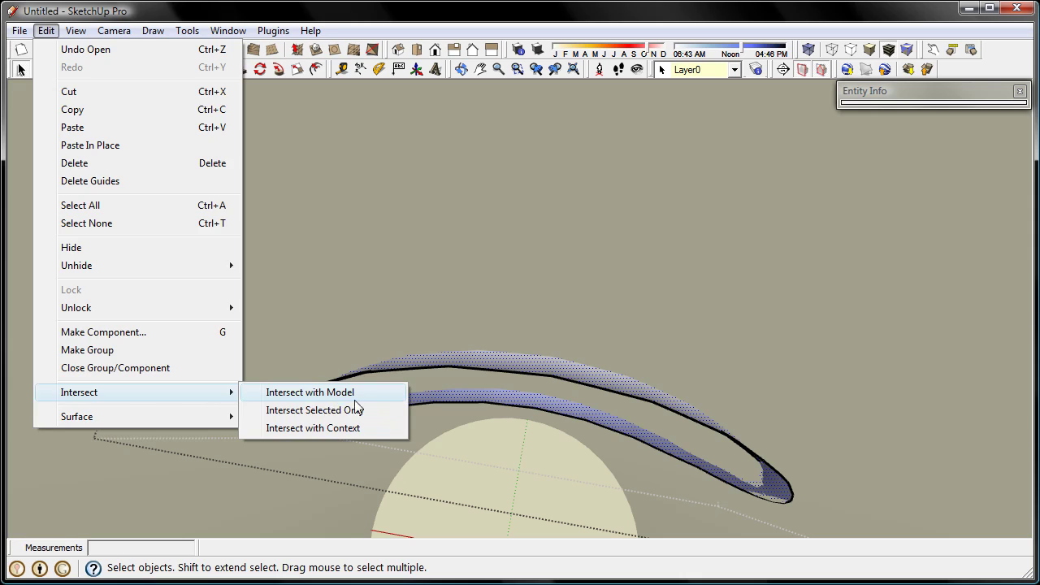
{"action": "mouse_move", "coordinate": [79, 393]}
{"action": "left_click", "coordinate": [369, 397]}
- Delete the leftover flare faces and outer edge loop inside the cylinder
{"action": "left_click", "coordinate": [421, 365]}
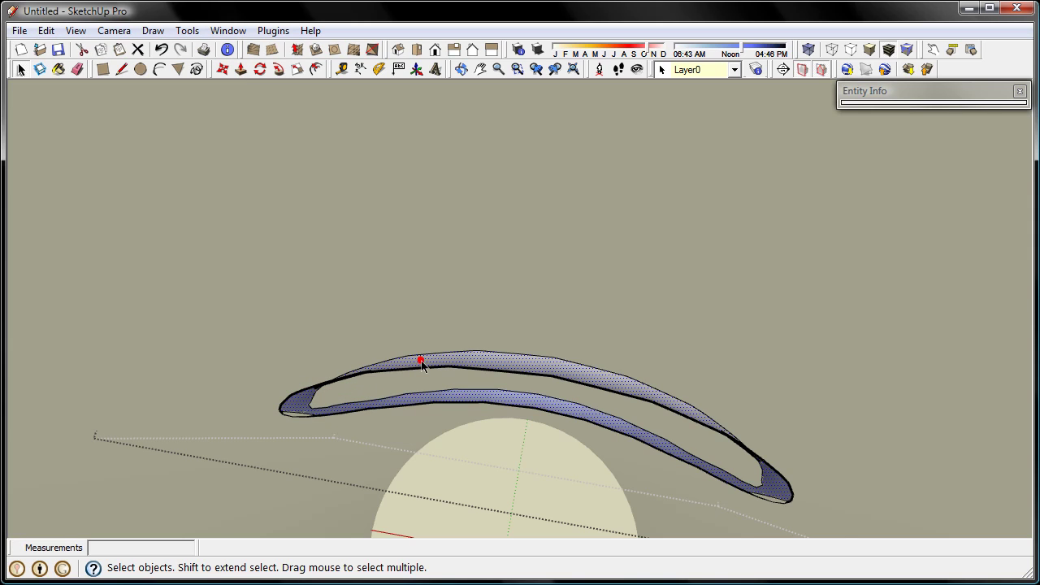
{"action": "key", "text": "Delete"}
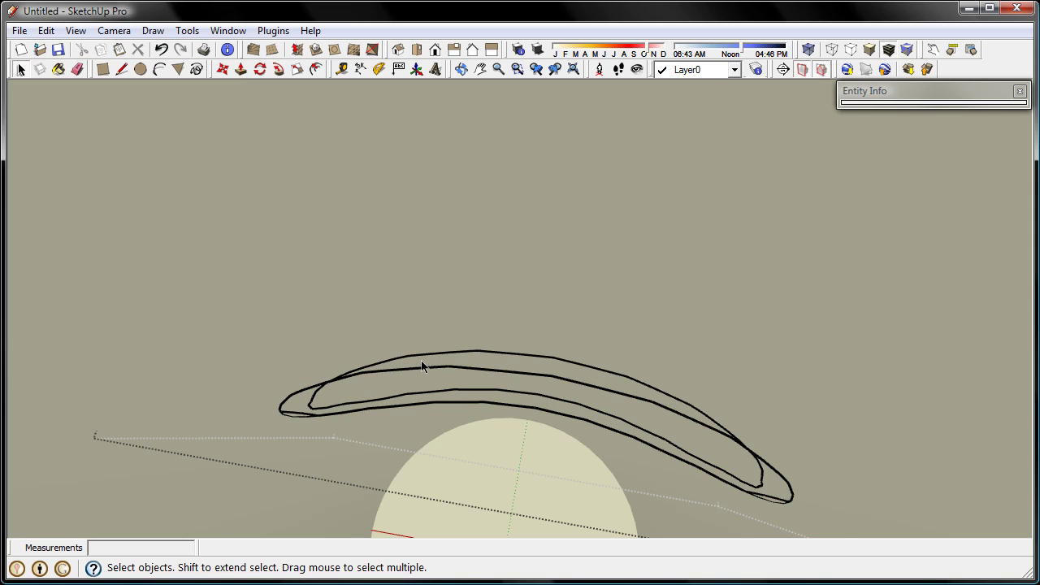
{"action": "left_click", "coordinate": [421, 366]}
{"action": "key", "text": "Delete"}
{"action": "mouse_move", "coordinate": [415, 372]}
{"action": "middle_mouse_down"}
{"action": "mouse_move", "coordinate": [269, 277]}
{"action": "mouse_move", "coordinate": [172, 254]}
{"action": "middle_mouse_up"}
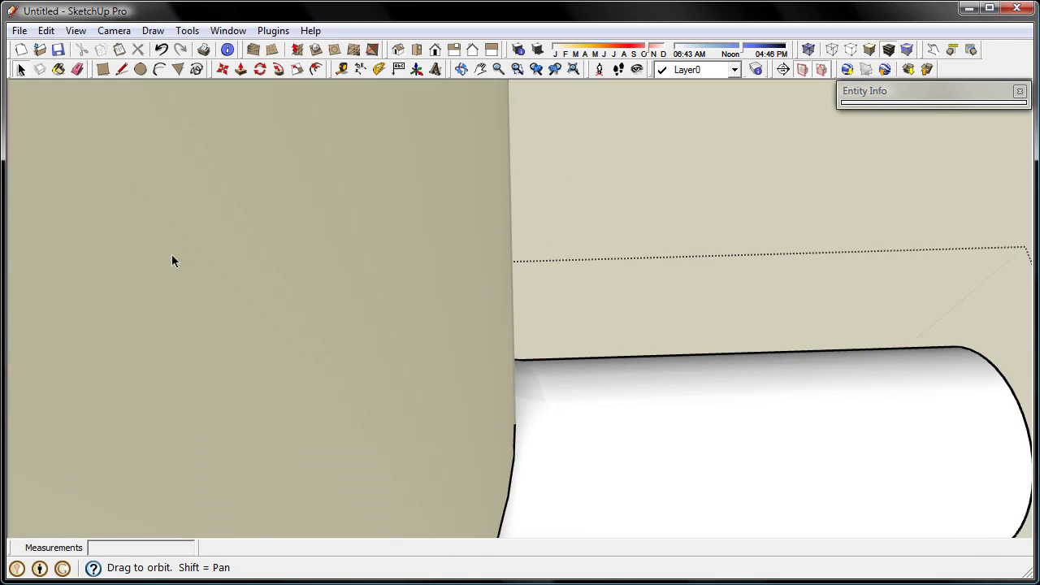
- Explode the tube component into loose geometry on the cylinder
{"action": "scroll", "coordinate": [330, 279], "scroll_direction": "down", "scroll_amount": 4}
{"action": "scroll", "coordinate": [503, 236], "scroll_direction": "down", "scroll_amount": 3}
{"action": "left_click", "coordinate": [770, 249]}
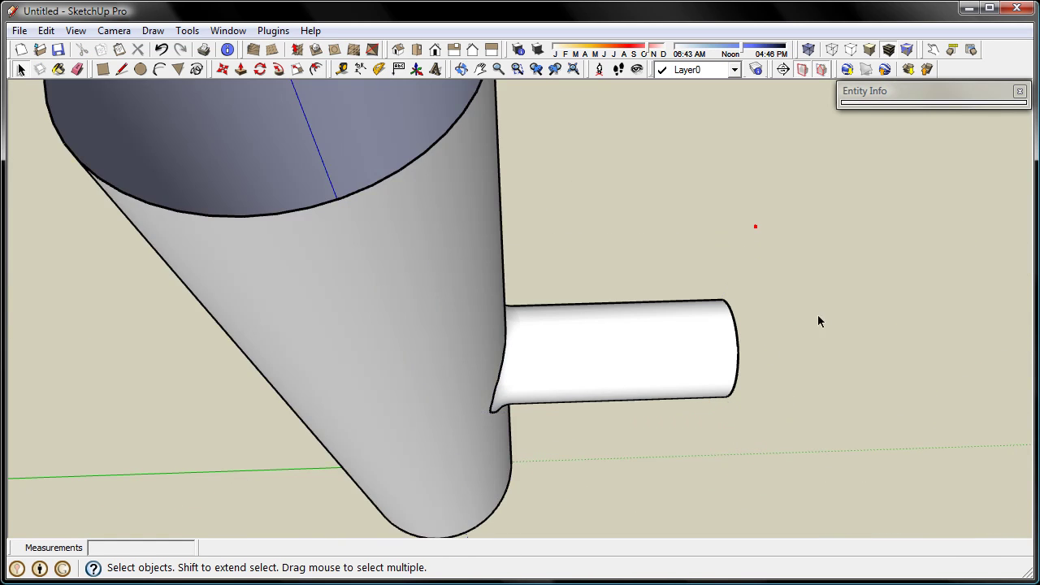
{"action": "middle_click_drag", "start_coordinate": [769, 249], "coordinate": [747, 221]}
{"action": "scroll", "coordinate": [517, 258], "scroll_direction": "up", "scroll_amount": 1}
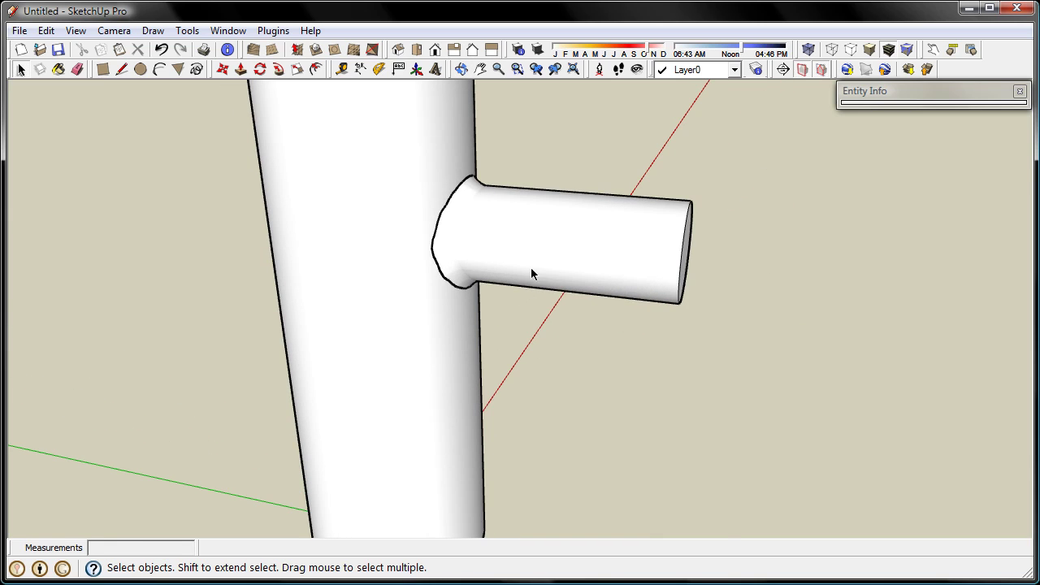
{"action": "right_click", "coordinate": [532, 273]}
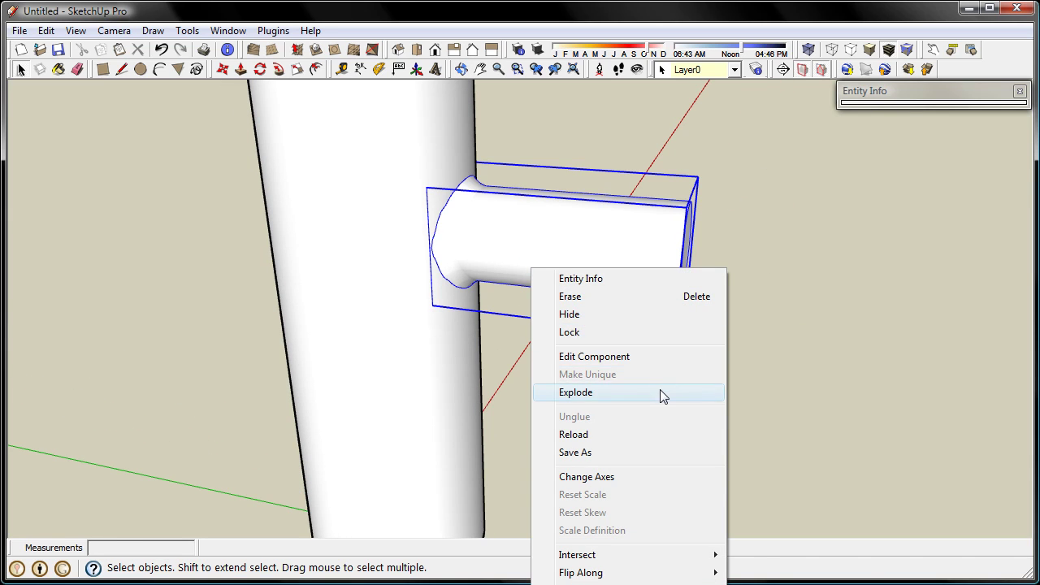
{"action": "left_click", "coordinate": [659, 391]}
{"action": "left_click", "coordinate": [639, 400]}
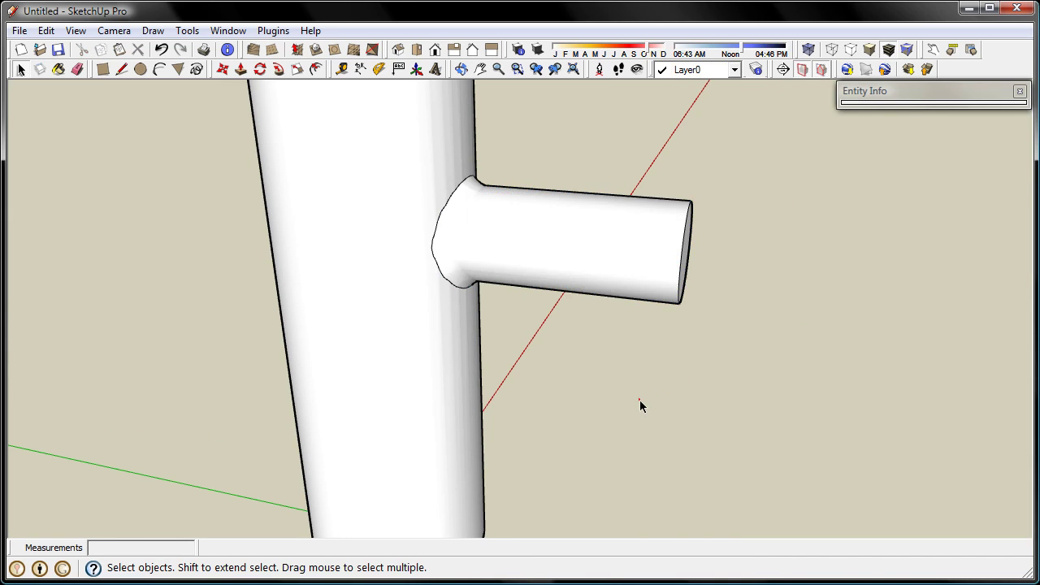
- Make the junction face's 84 bounding edges soft and smooth in Entity Info
{"action": "left_click", "coordinate": [448, 237]}
{"action": "double_click", "coordinate": [439, 238], "text": "shift"}
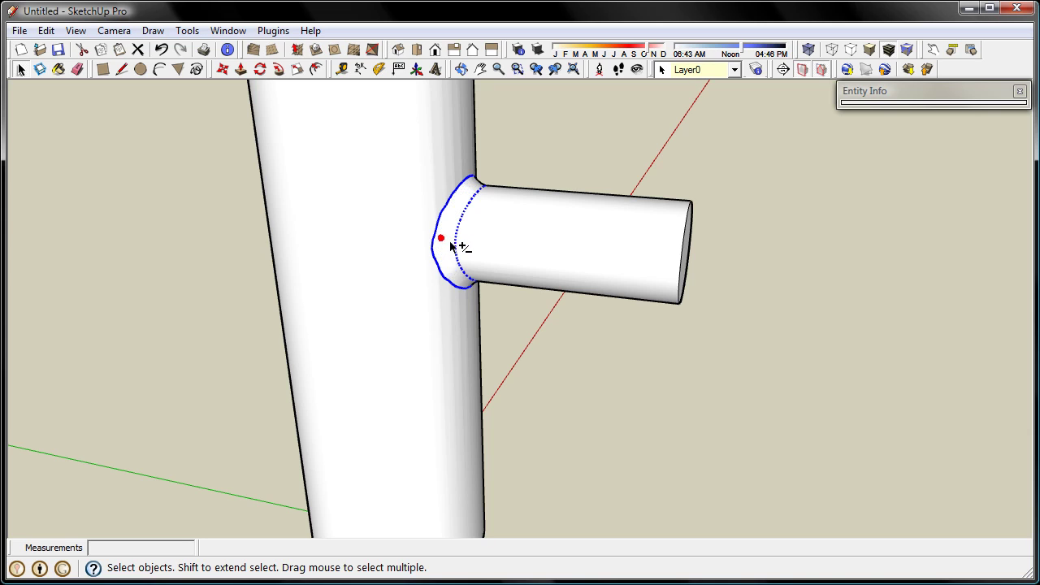
{"action": "left_click", "coordinate": [891, 95]}
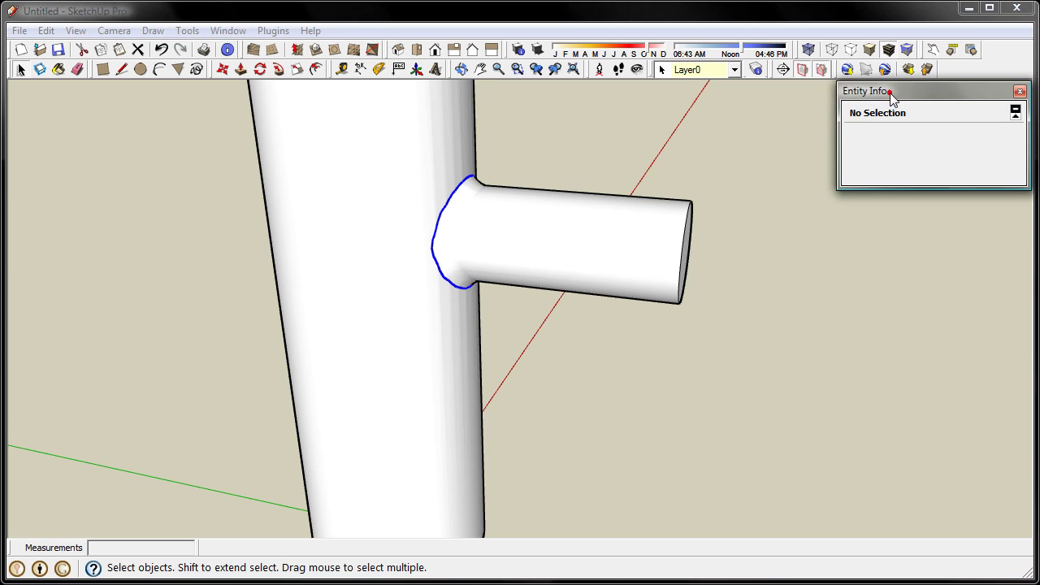
{"action": "left_click", "coordinate": [963, 94]}
{"action": "left_click", "coordinate": [818, 193]}
{"action": "mouse_move", "coordinate": [898, 134]}
{"action": "middle_mouse_down"}
{"action": "mouse_move", "coordinate": [585, 157]}
{"action": "mouse_move", "coordinate": [571, 216]}
{"action": "mouse_move", "coordinate": [620, 304]}
{"action": "mouse_move", "coordinate": [638, 370]}
{"action": "middle_mouse_up"}
{"action": "scroll", "coordinate": [398, 209], "scroll_direction": "up", "scroll_amount": 1}
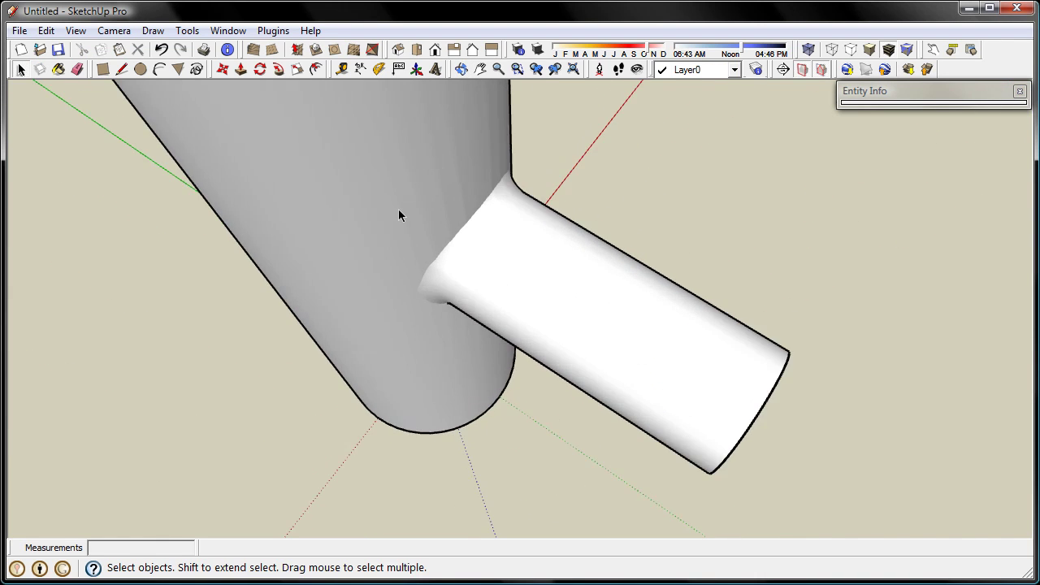
{"action": "scroll", "coordinate": [398, 209], "scroll_direction": "up", "scroll_amount": 3}
{"action": "left_click", "coordinate": [75, 30]}
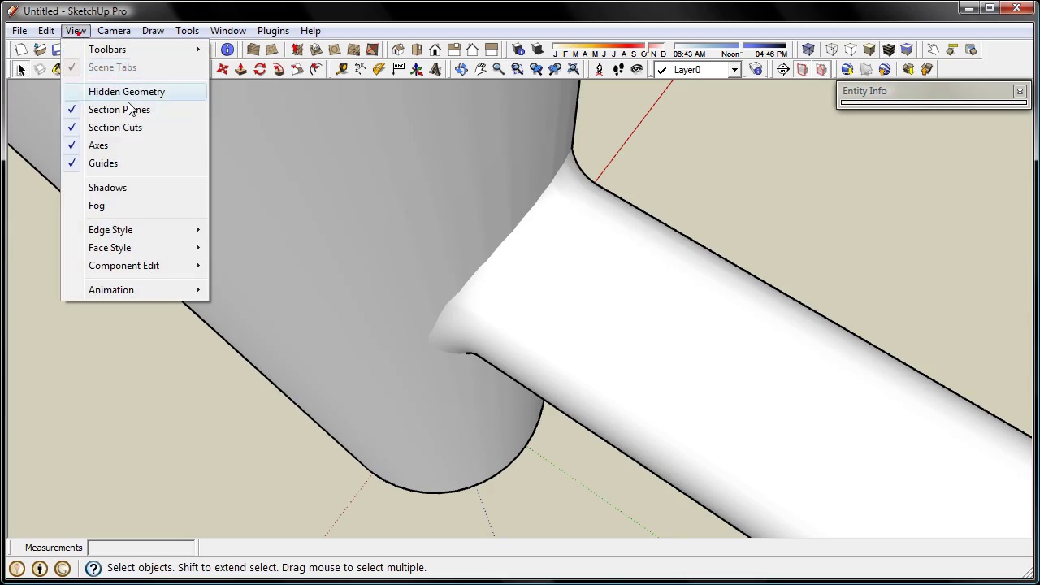
{"action": "left_click", "coordinate": [130, 93]}
{"action": "mouse_move", "coordinate": [289, 182]}
{"action": "middle_mouse_down"}
{"action": "mouse_move", "coordinate": [382, 239]}
{"action": "mouse_move", "coordinate": [247, 206]}
{"action": "mouse_move", "coordinate": [661, 239]}
{"action": "mouse_move", "coordinate": [566, 224]}
{"action": "middle_mouse_up"}
{"action": "mouse_move", "coordinate": [474, 146]}
{"action": "middle_mouse_down"}
{"action": "mouse_move", "coordinate": [609, 243]}
{"action": "mouse_move", "coordinate": [634, 238]}
{"action": "mouse_move", "coordinate": [704, 151]}
{"action": "mouse_move", "coordinate": [993, 182]}
{"action": "mouse_move", "coordinate": [675, 167]}
{"action": "mouse_move", "coordinate": [726, 311]}
{"action": "mouse_move", "coordinate": [648, 417]}
{"action": "mouse_move", "coordinate": [561, 118]}
{"action": "middle_mouse_up"}
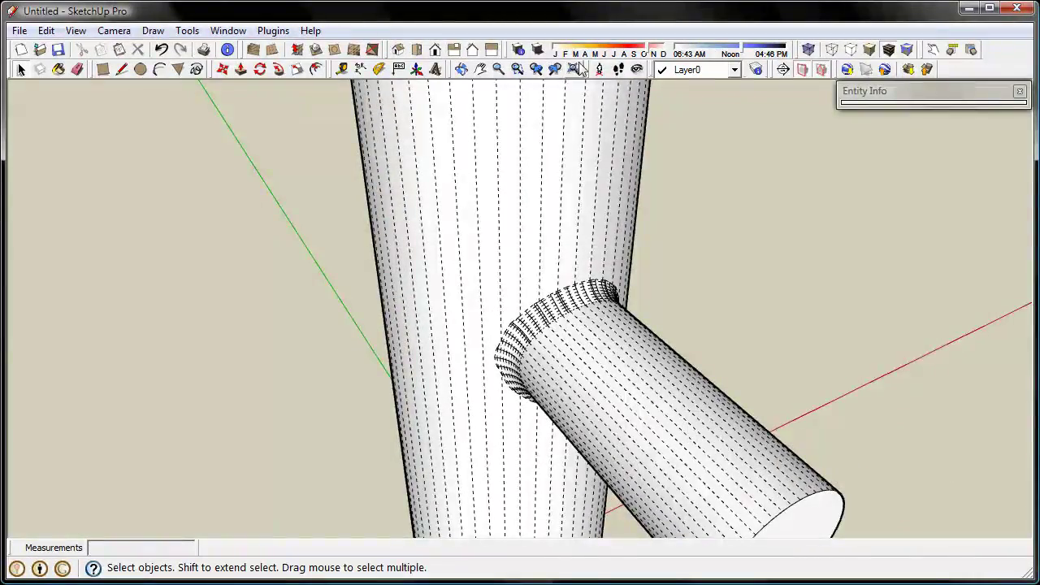
{"action": "left_click", "coordinate": [75, 30]}
{"action": "left_click", "coordinate": [138, 92]}
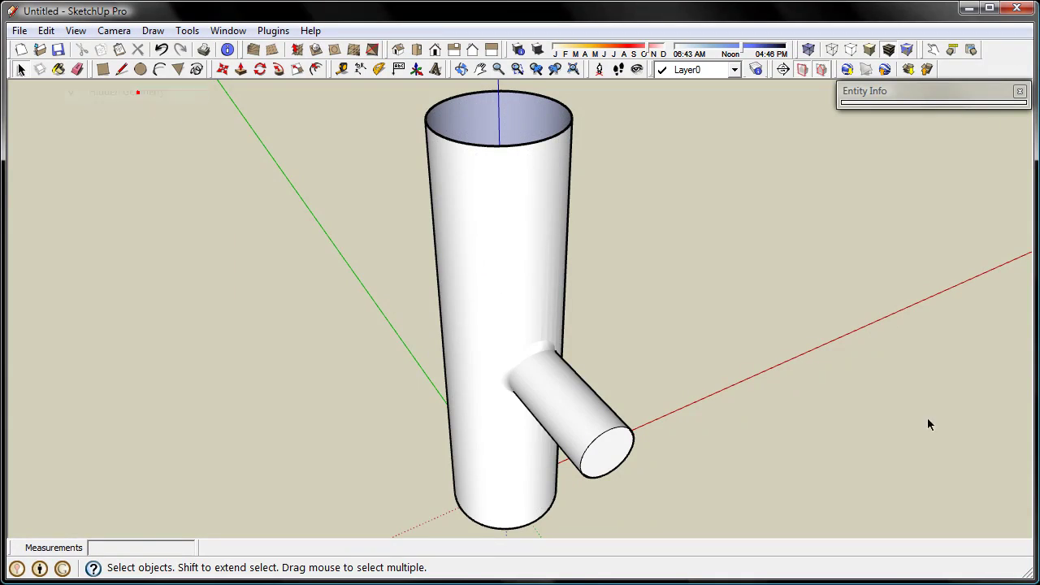